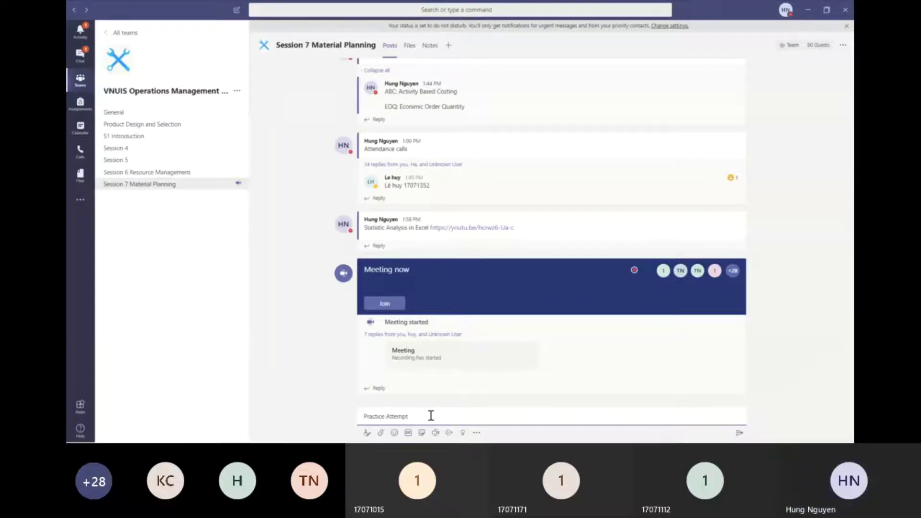
Send the Practice Attempt post in Teams, then bring up Excel's BOM sheet at cell C4.
key("Return")
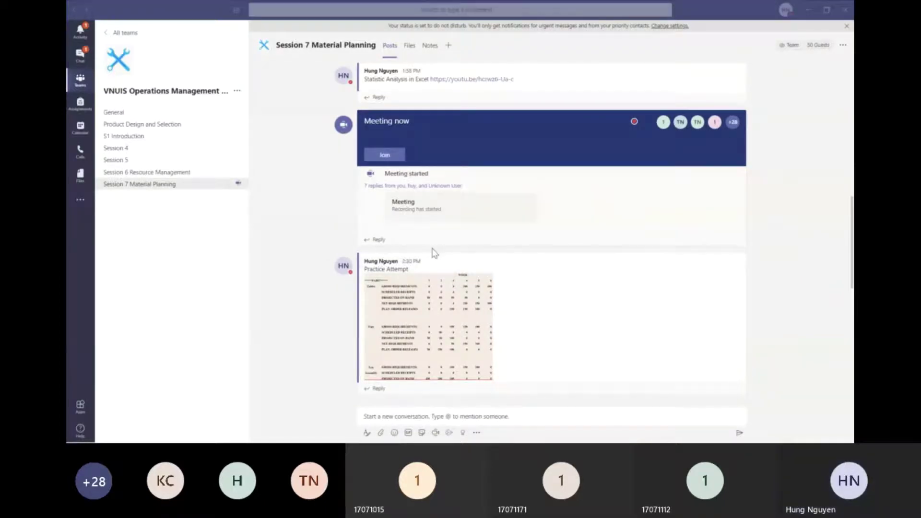
key("alt+Tab")
left_click(318, 179)
scroll(350, 220, "down", 1)
scroll(368, 242, "up", 1)
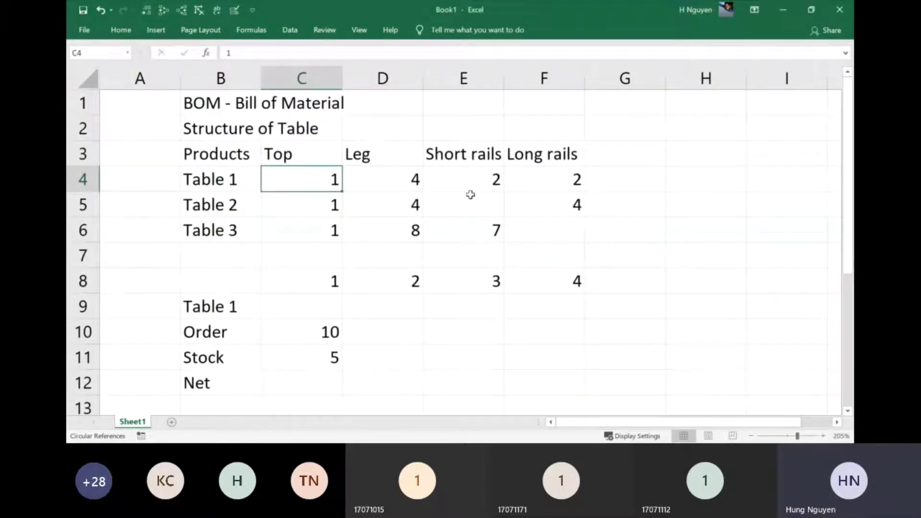
left_click_drag(409, 76, 525, 109)
left_click(311, 321)
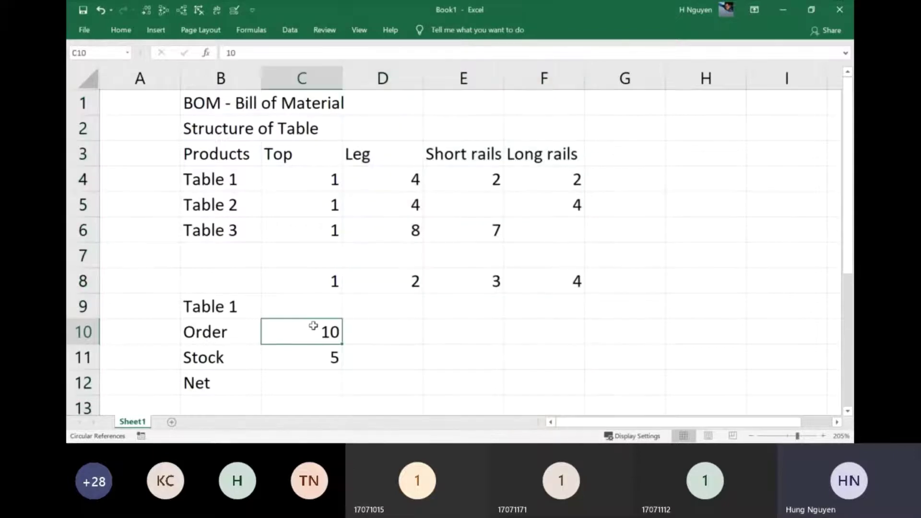
scroll(307, 319, "down", 1)
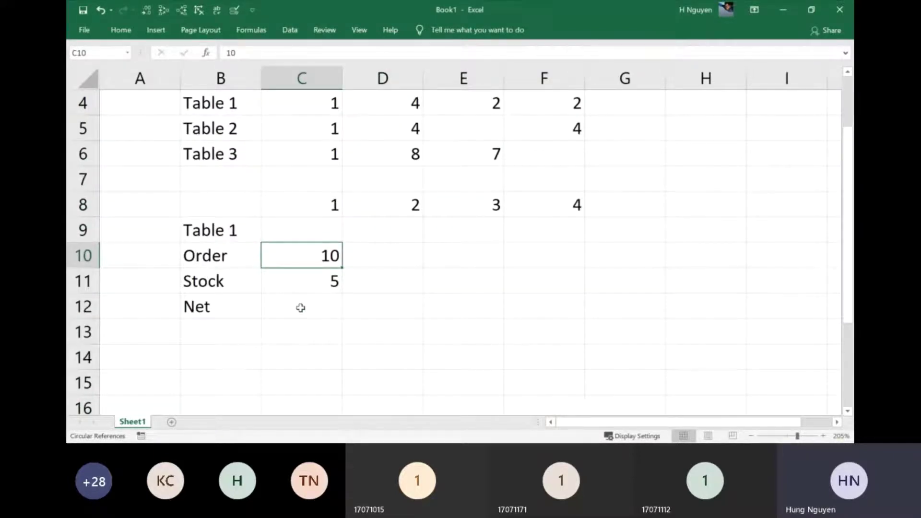
scroll(331, 281, "up", 1)
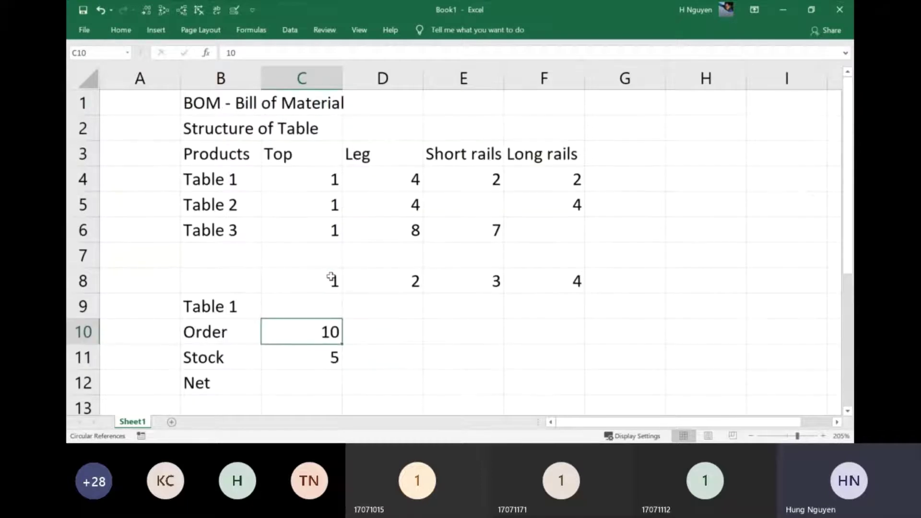
left_click(238, 313)
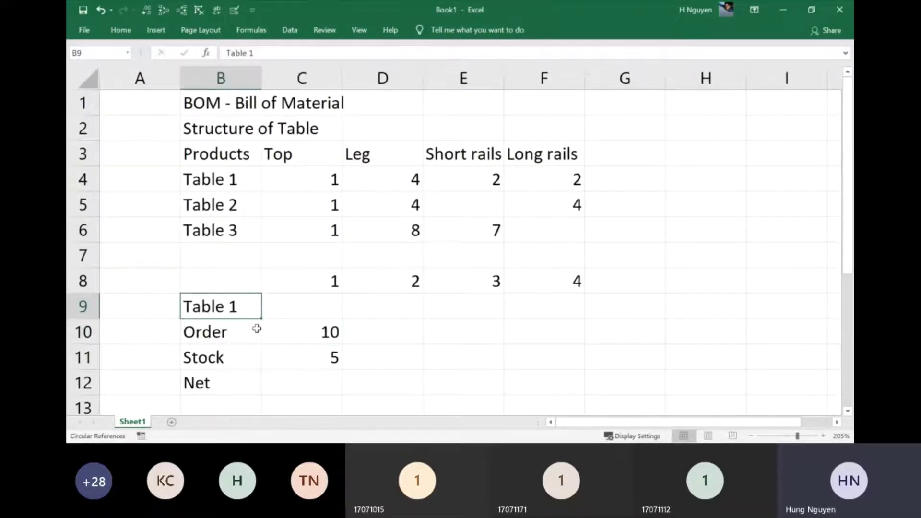
left_click(301, 341)
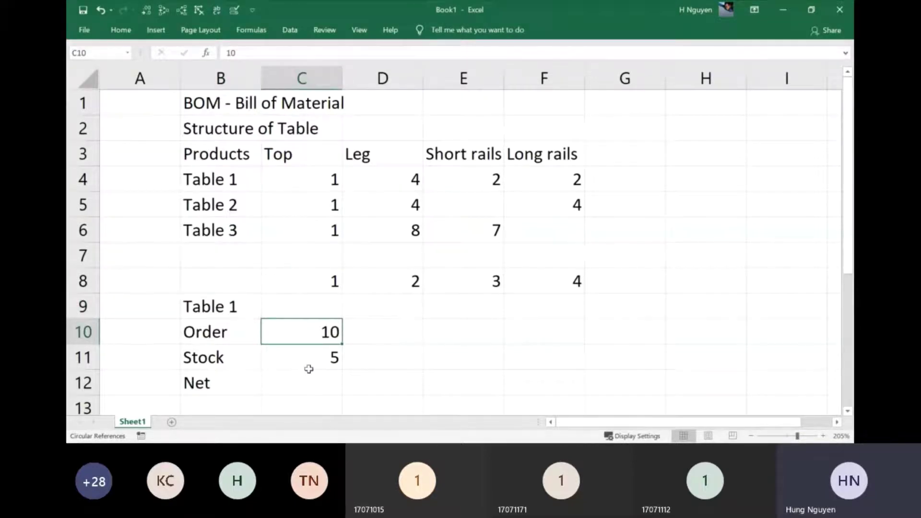
left_click(317, 369)
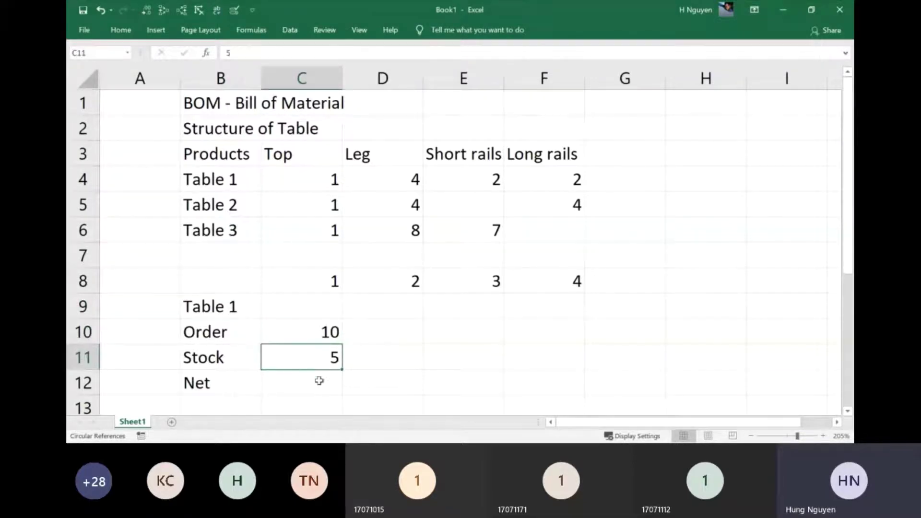
left_click(318, 388)
Rename B12 to 'Net to produce' and enter =C10-C11 in C12, giving 5.
key("Left")
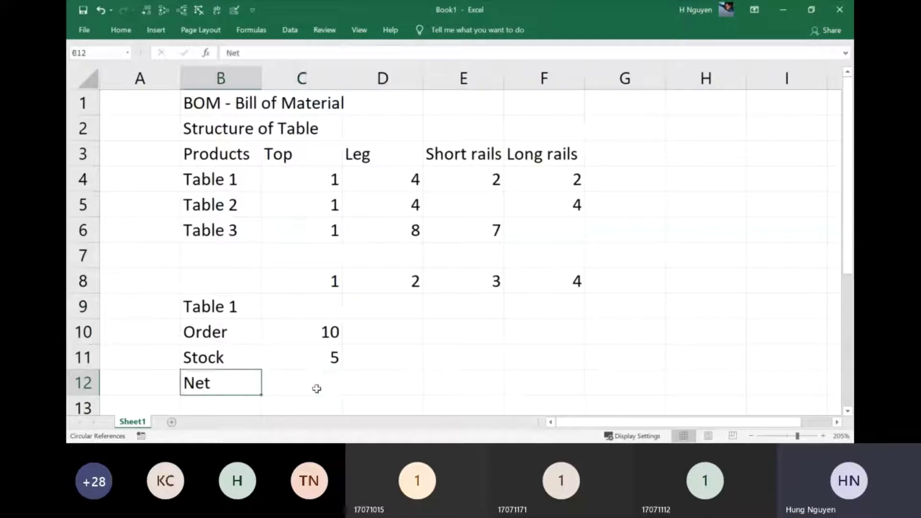
key("F2")
type("to p")
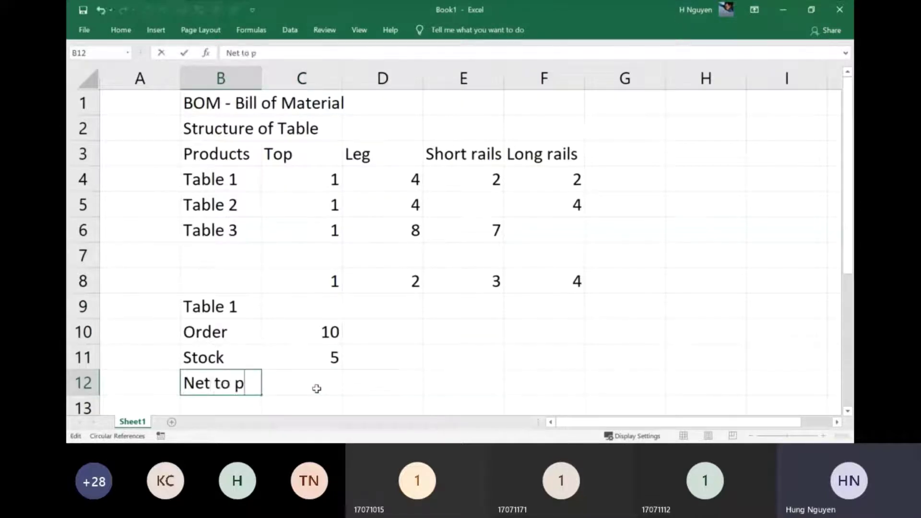
type("roduce")
left_click(318, 389)
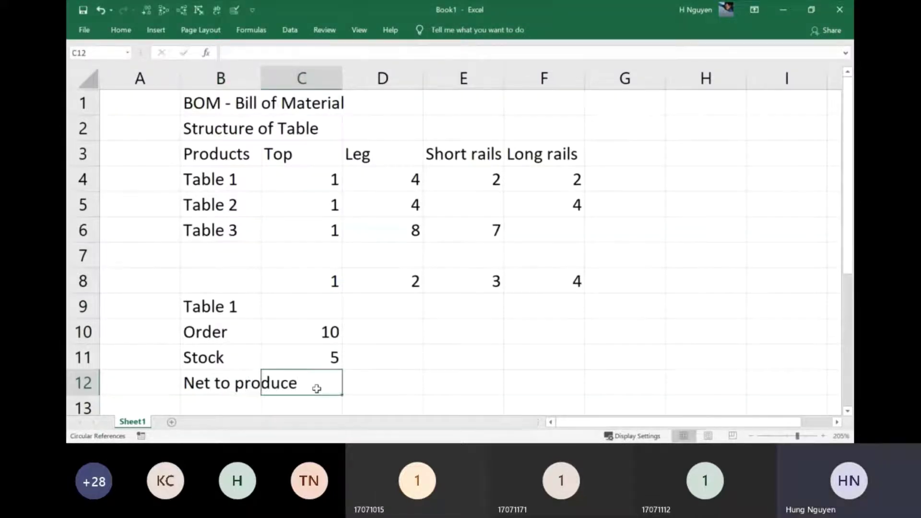
type("=")
key("Up")
key("Up")
type("-")
key("Up")
key("Return")
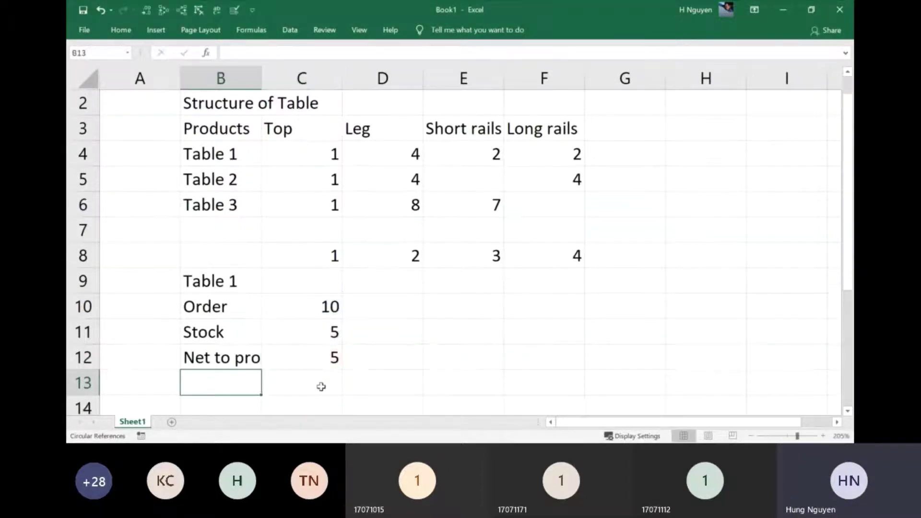
Widen column B to fit the labels and recheck the C12 formula.
left_click_drag(263, 87, 289, 79)
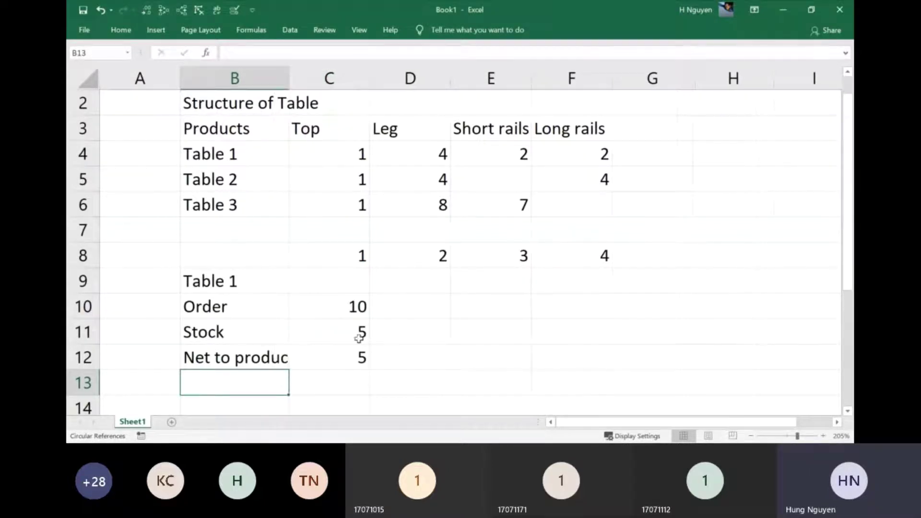
left_click(347, 363)
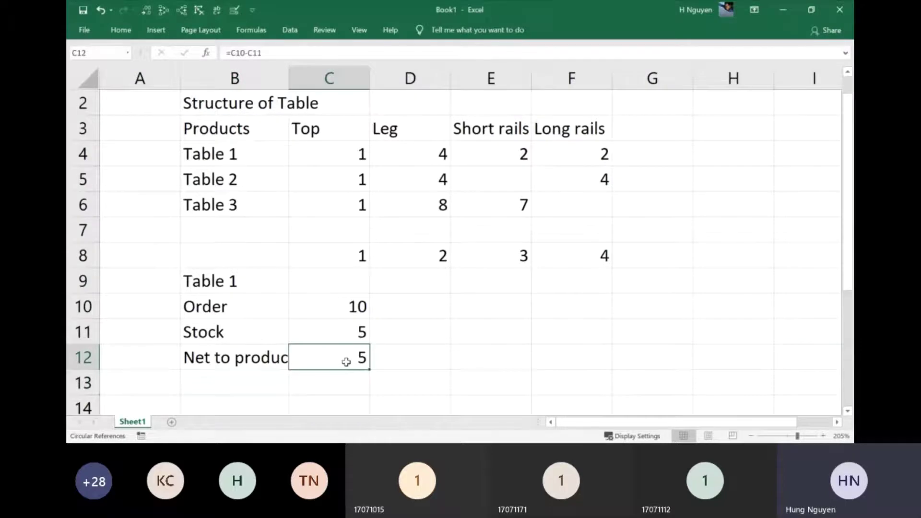
scroll(346, 362, "down", 2)
scroll(344, 360, "up", 2)
Copy the part headers C3:F3 and paste them transposed into B14:B17 with Paste Special.
left_click_drag(316, 120, 569, 130)
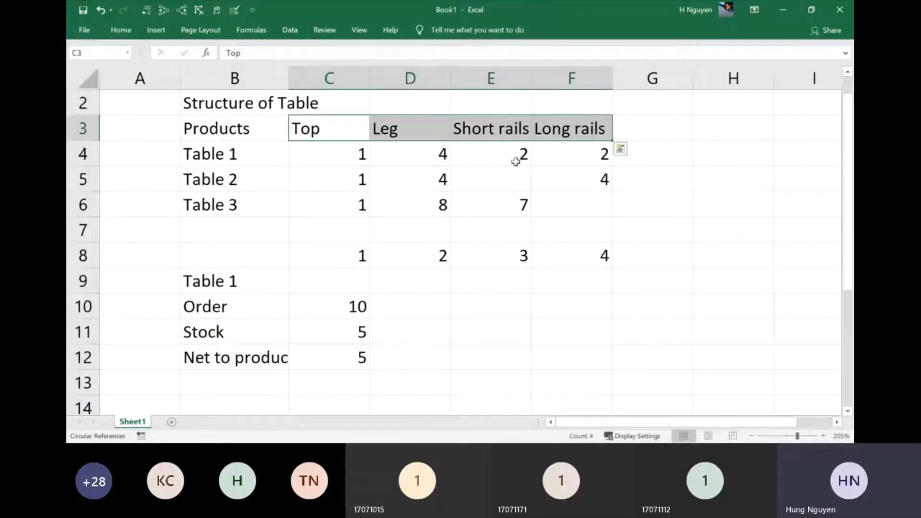
key("ctrl+c")
scroll(420, 205, "down", 3)
left_click(239, 187)
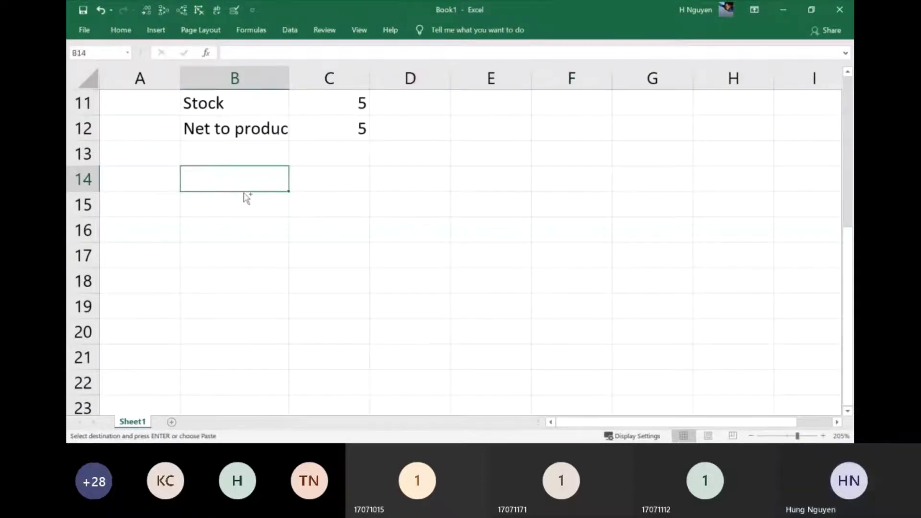
key("ctrl+alt+v")
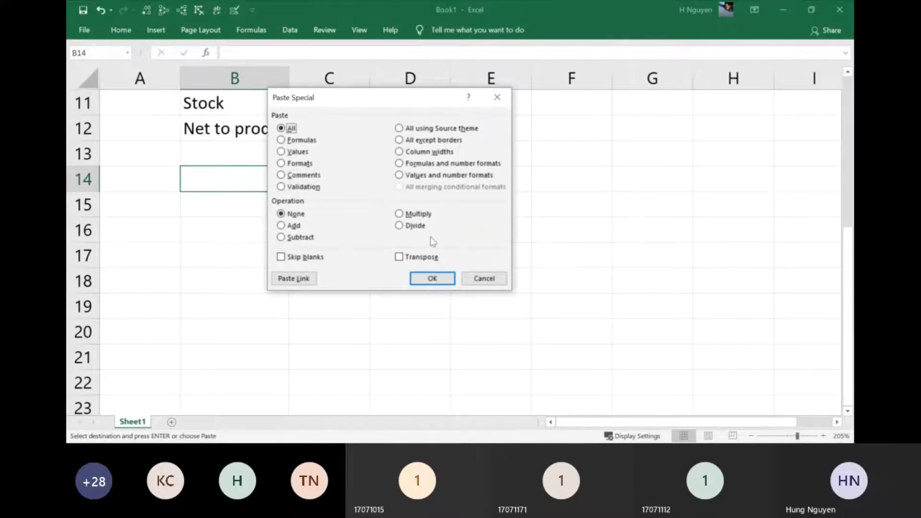
left_click(424, 257)
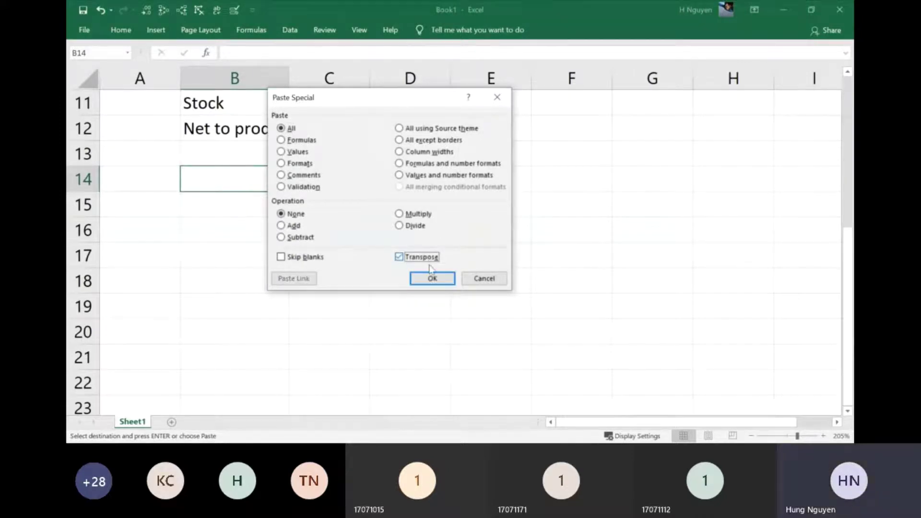
left_click(432, 278)
left_click(272, 219)
scroll(260, 228, "up", 3)
scroll(271, 235, "down", 1)
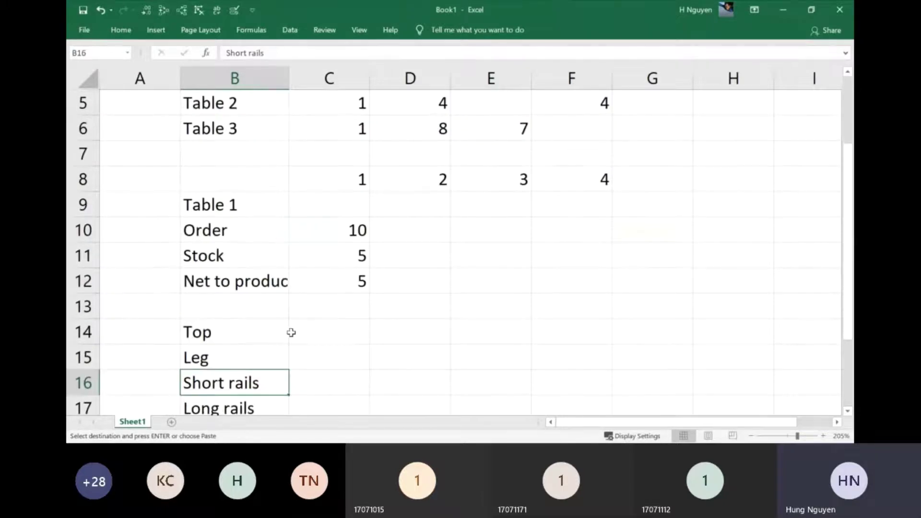
left_click(321, 356)
left_click(335, 285)
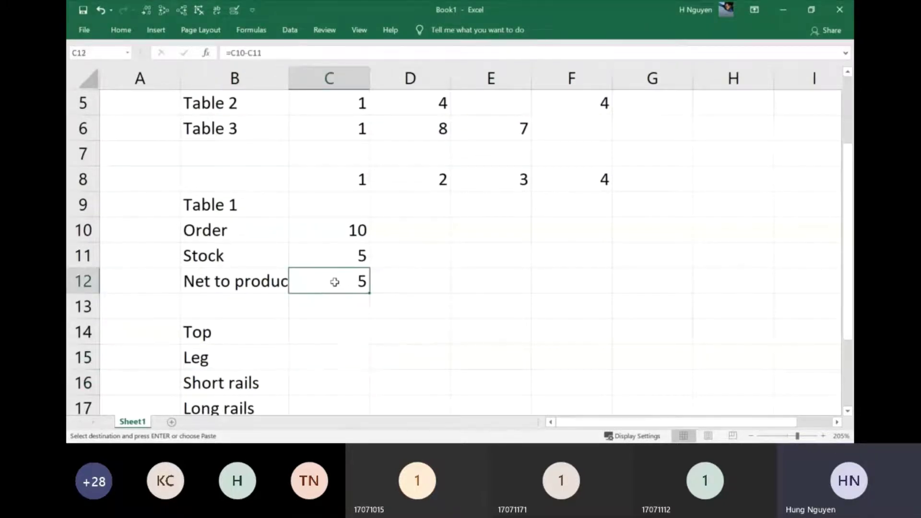
Enter =C10*D4 in C15 as the Leg requirement.
left_click(232, 207)
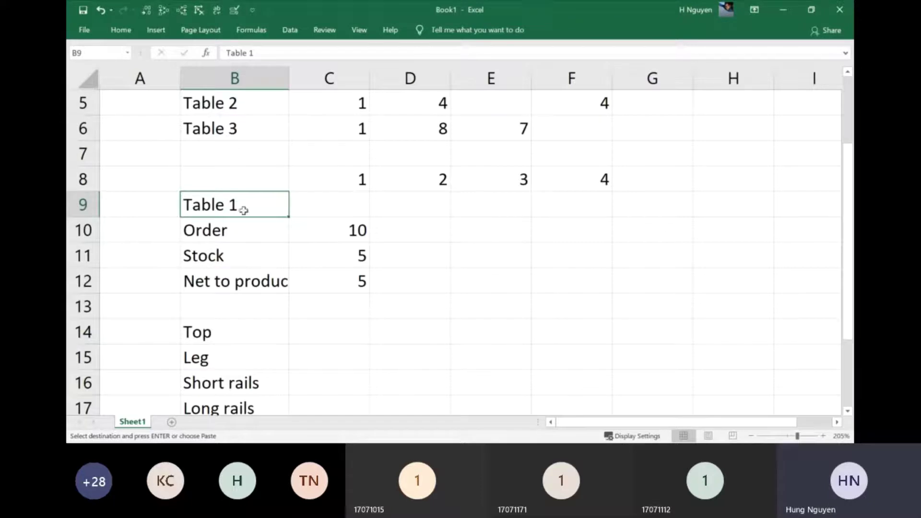
scroll(288, 259, "down", 1)
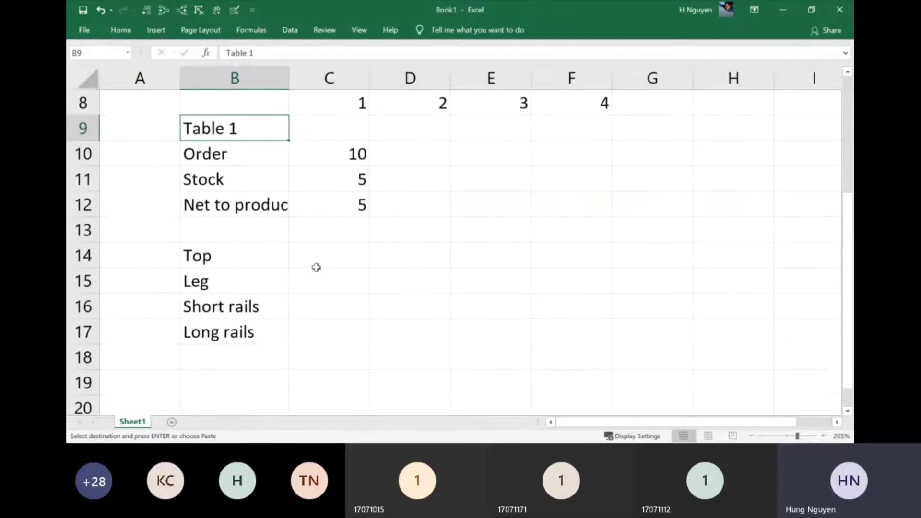
left_click(316, 276)
type("=")
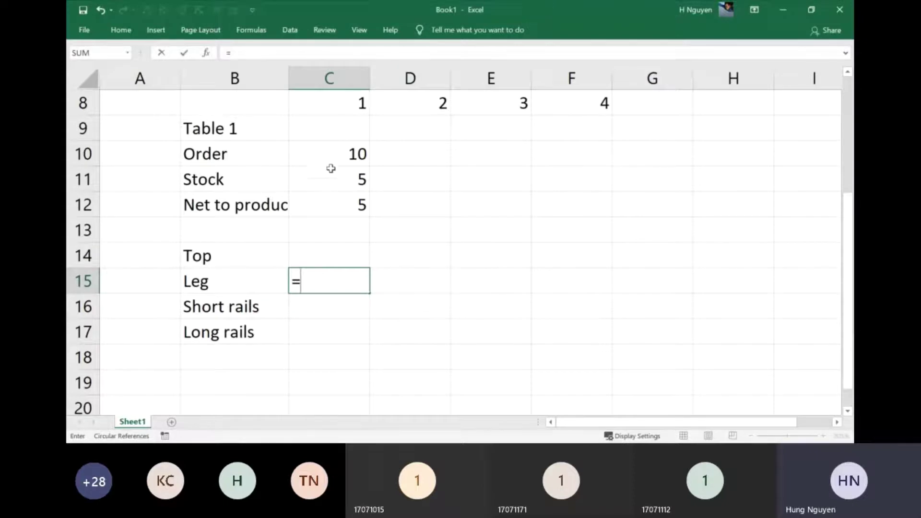
left_click(336, 154)
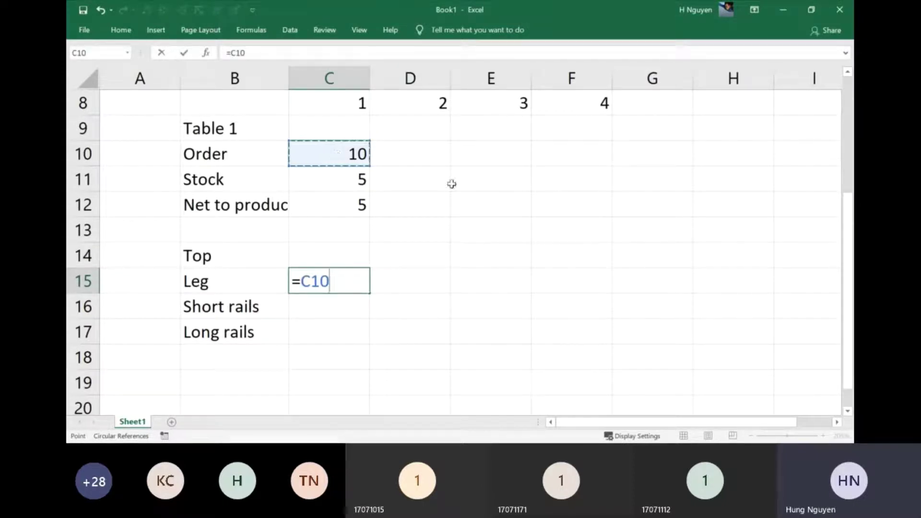
type("*")
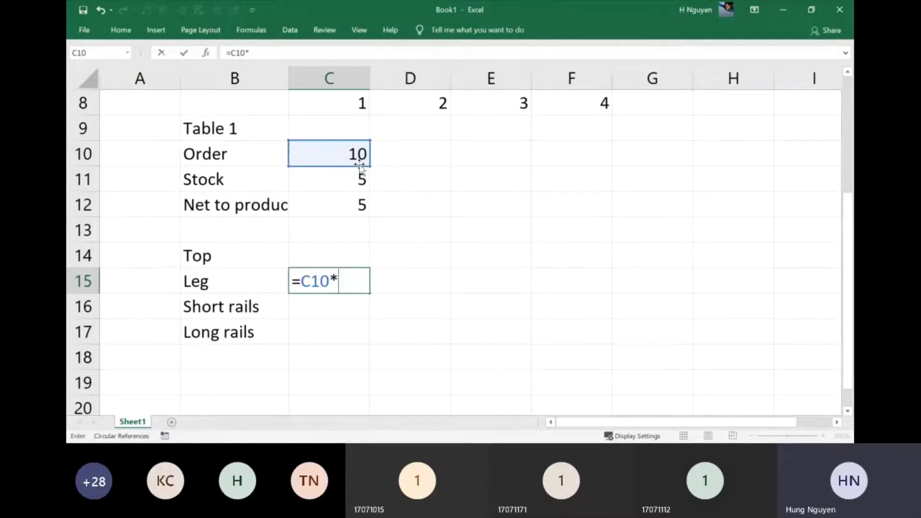
scroll(361, 169, "up", 3)
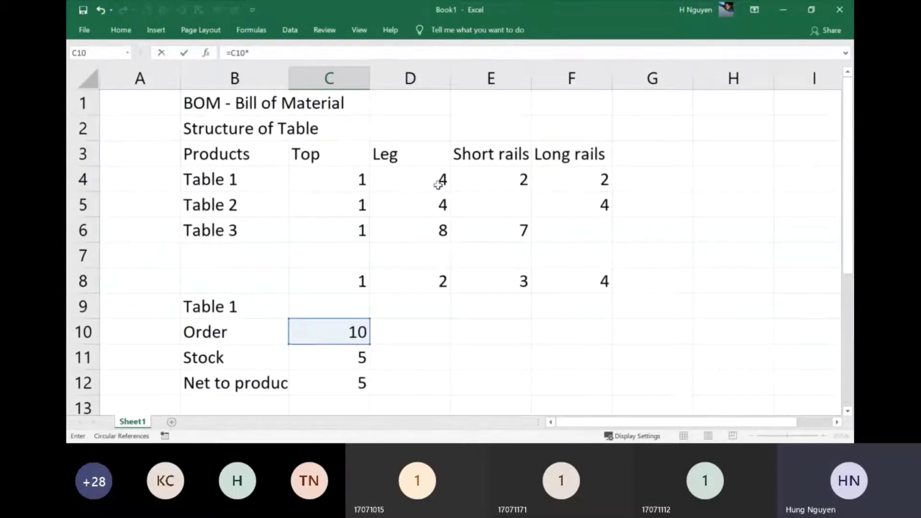
left_click(438, 182)
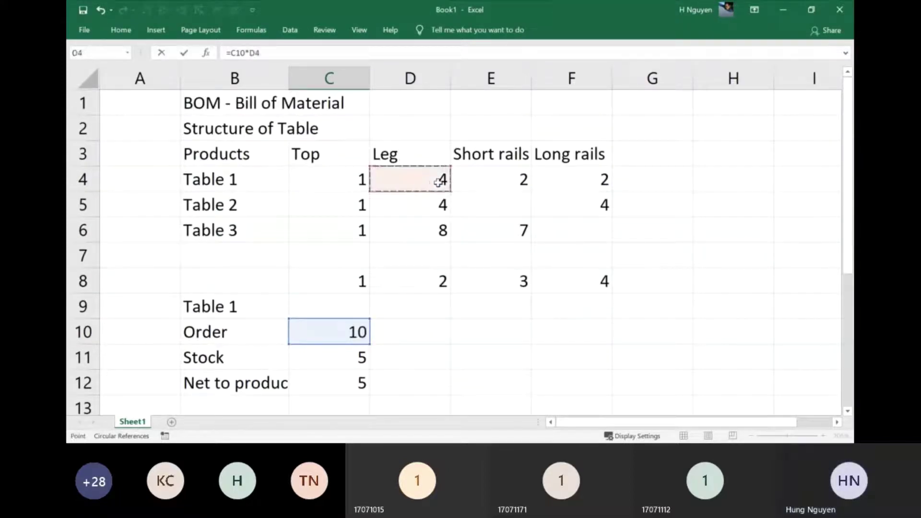
key("Return")
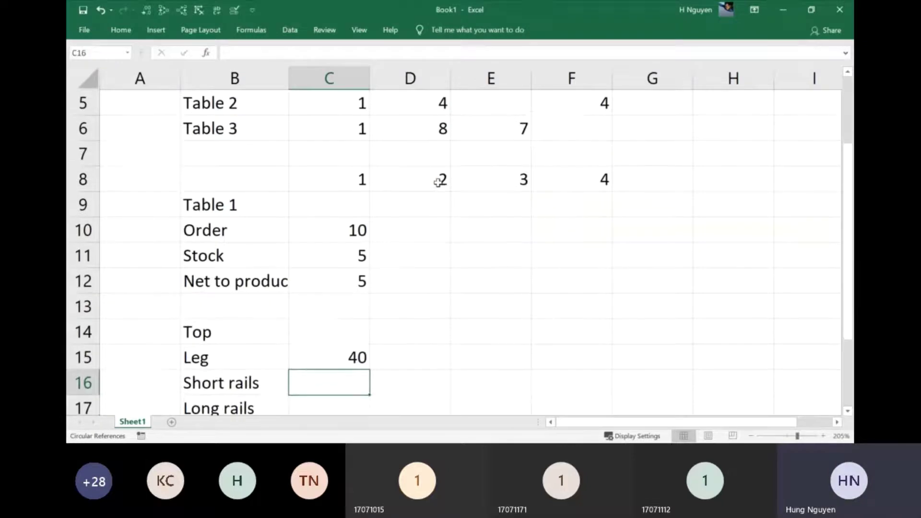
Delete the Leg requirement in C15 again and move to the Top cell C14.
scroll(438, 182, "down", 2)
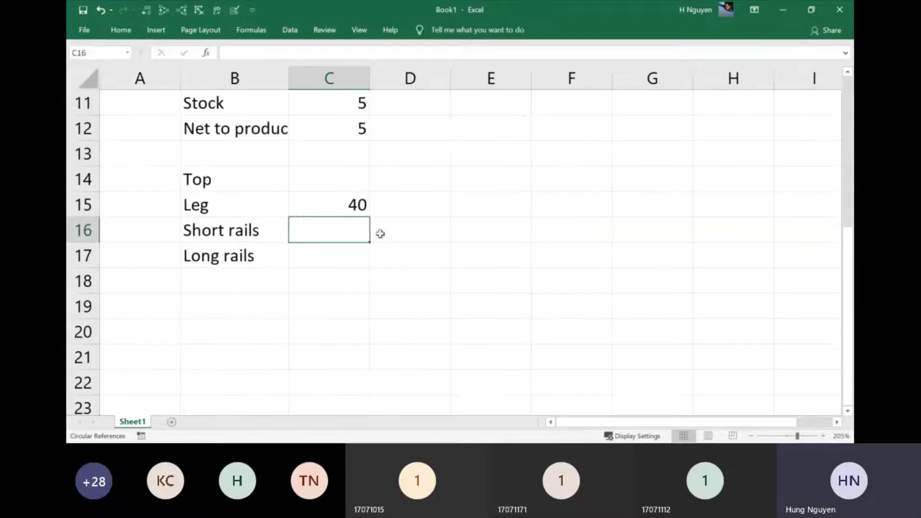
left_click(338, 201)
scroll(350, 200, "up", 1)
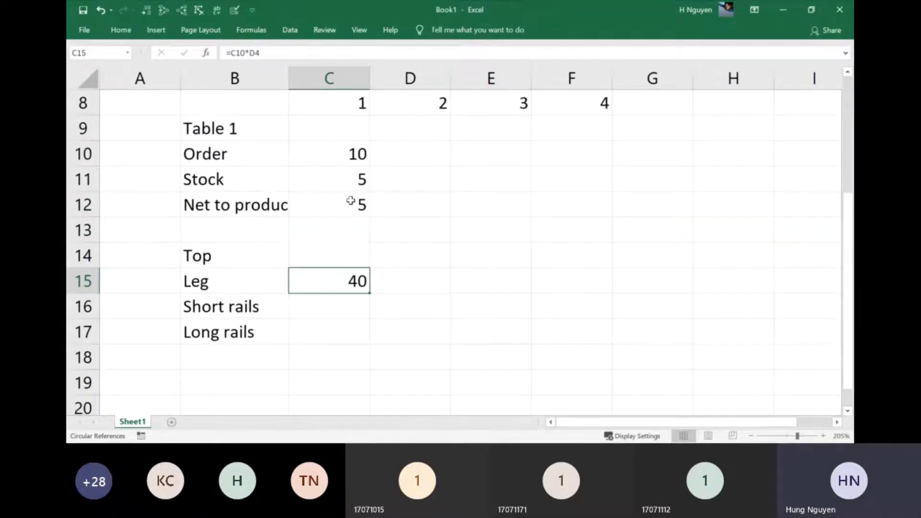
key("Delete")
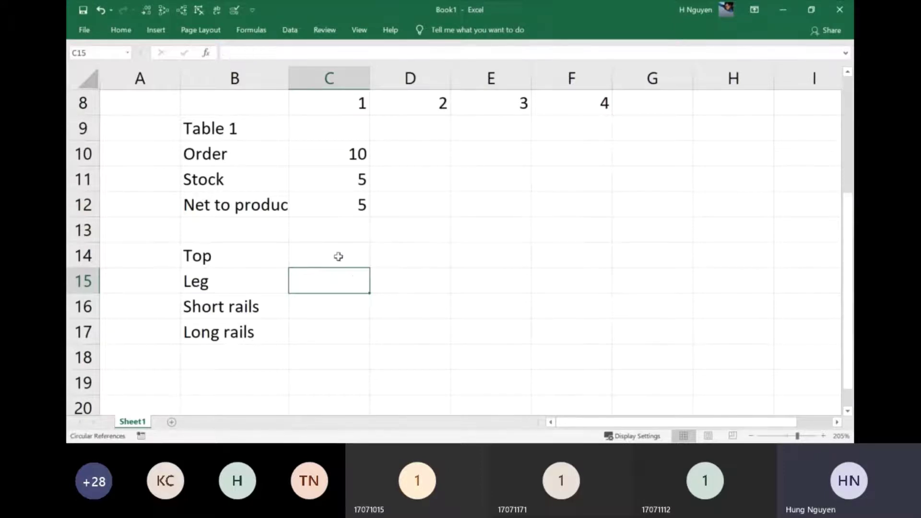
left_click(339, 256)
Enter =C12*C4:F4 as an array formula over C14:C17.
key("shift+Down")
key("shift+Down")
key("shift+Down")
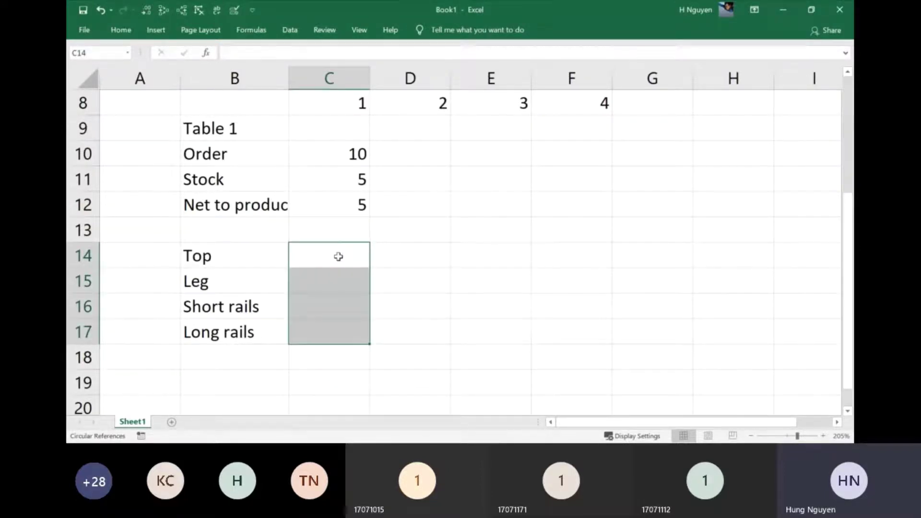
type("=")
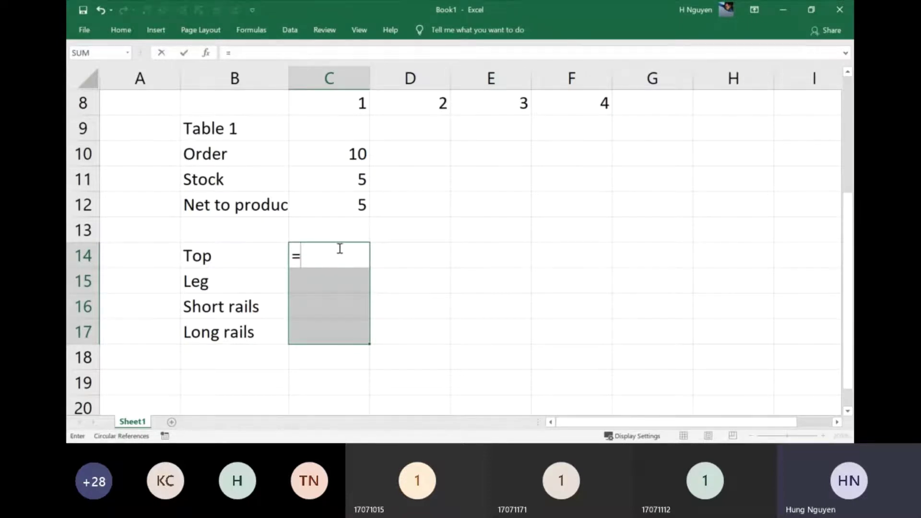
left_click(322, 153)
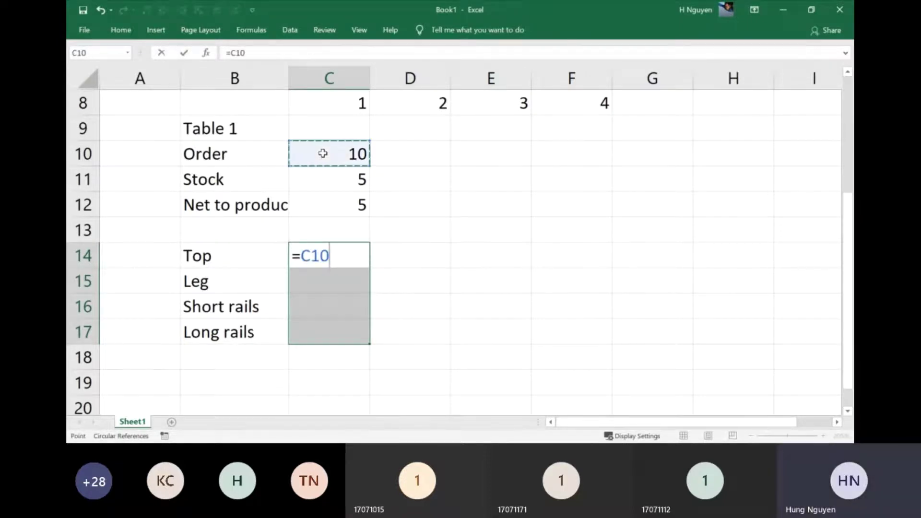
left_click(336, 204)
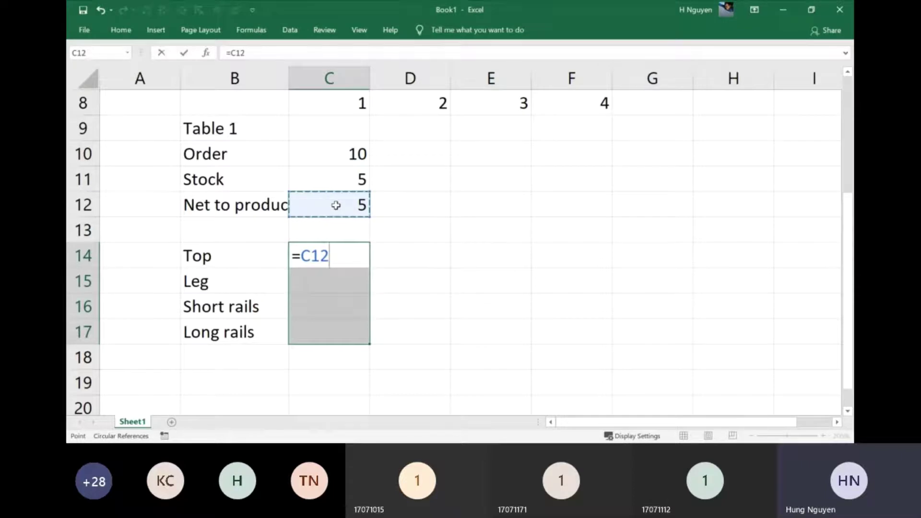
type("*")
scroll(336, 205, "up", 3)
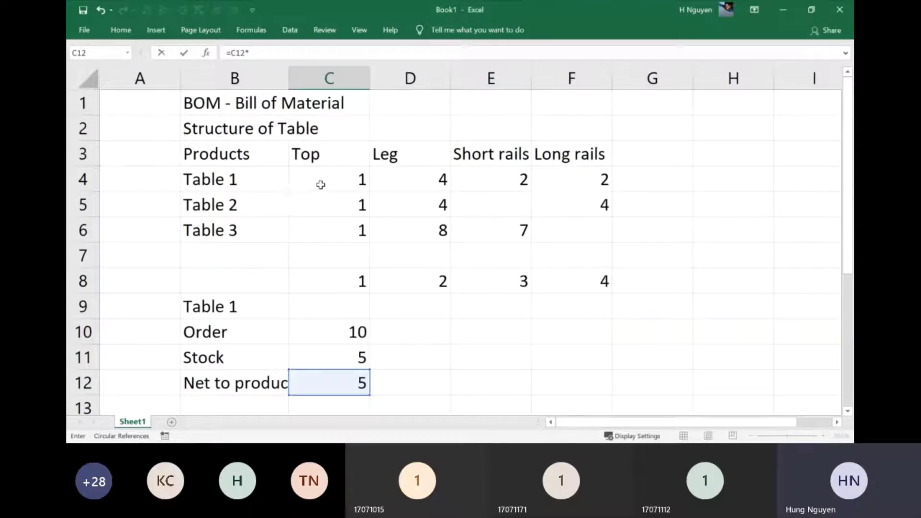
left_click_drag(314, 178, 571, 178)
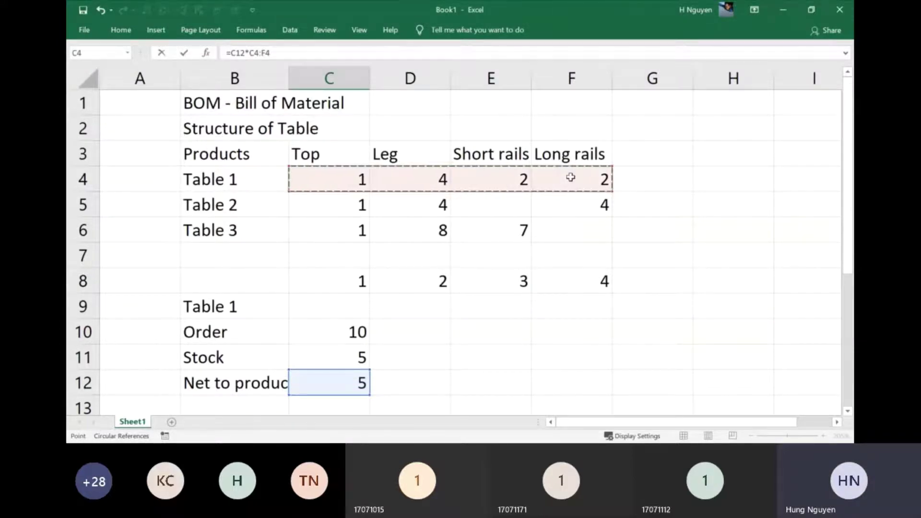
key("ctrl+shift+Return")
scroll(552, 196, "down", 2)
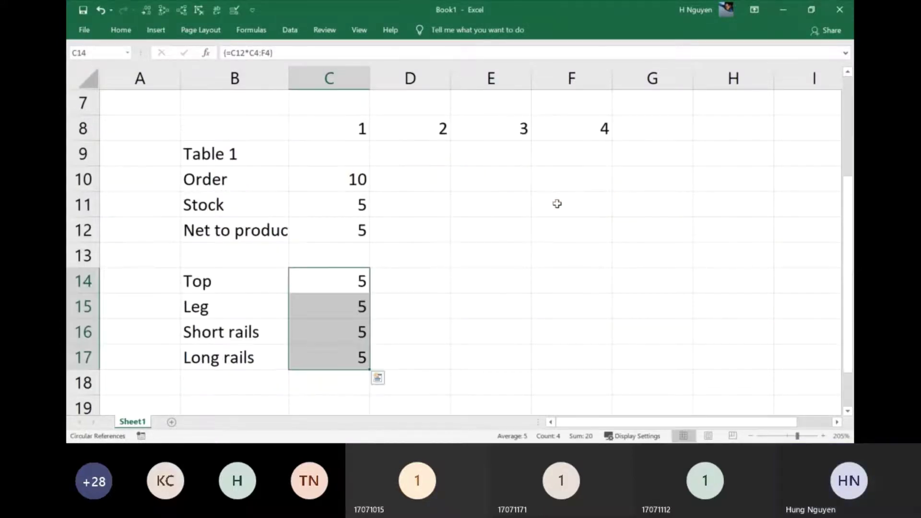
Wrap the part counts in TRANSPOSE and re-enter the array over C14:C17, giving 5, 20, 10, 10.
left_click(345, 290)
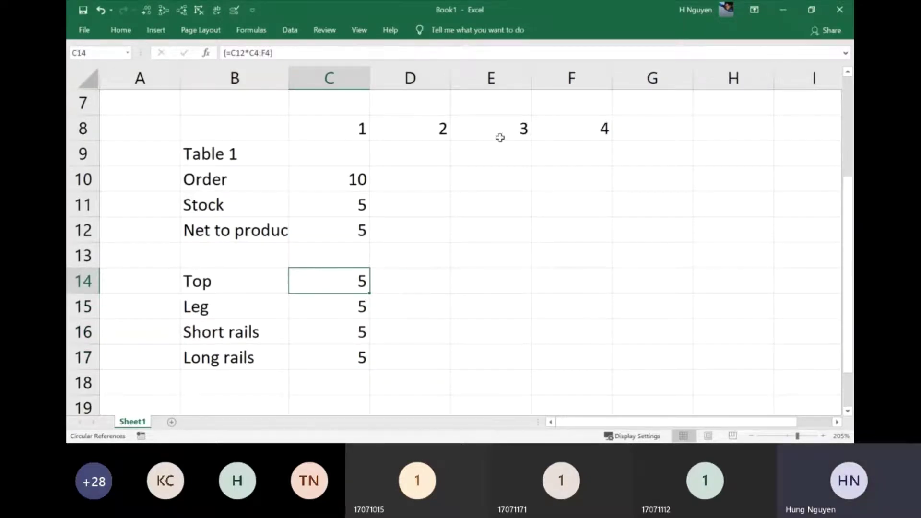
scroll(352, 255, "up", 1)
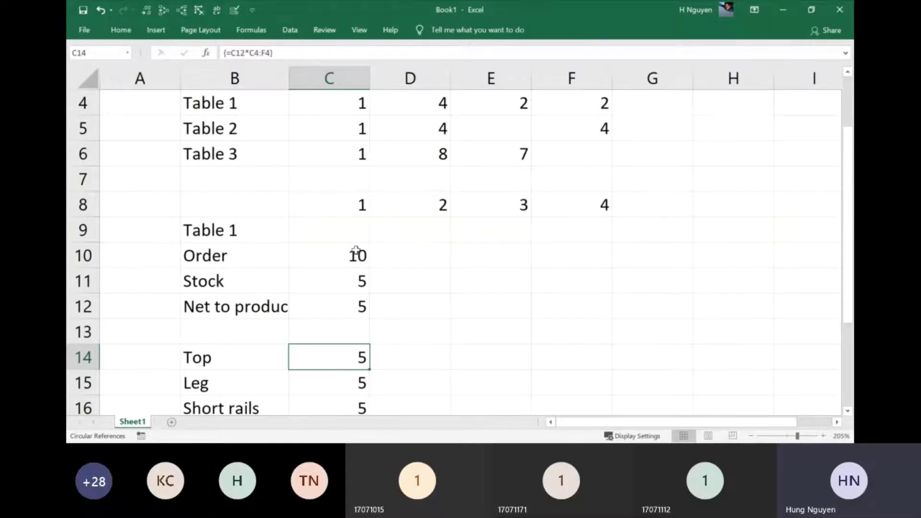
scroll(356, 250, "down", 1)
left_click(248, 52)
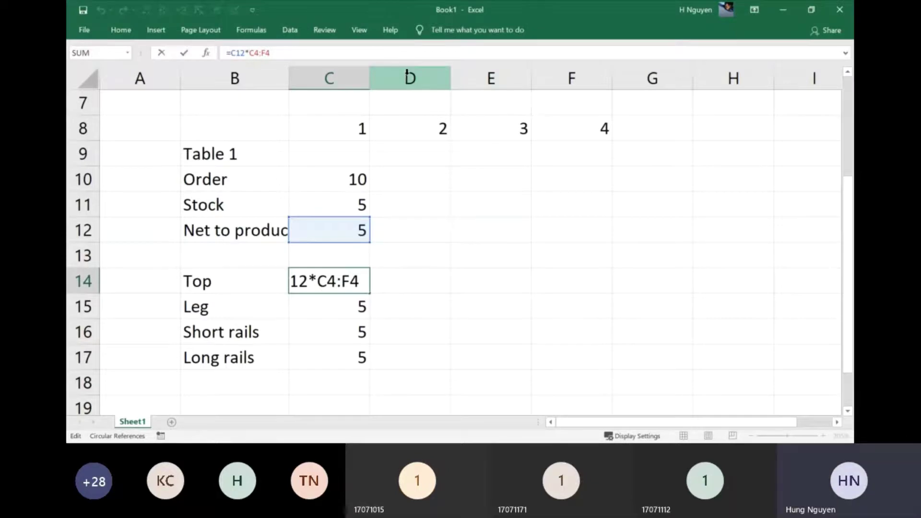
type("ta")
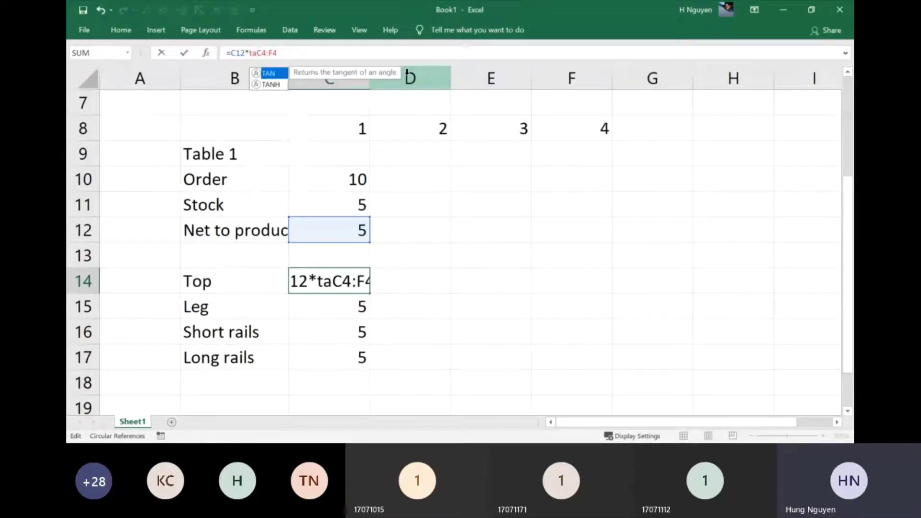
key("BackSpace")
type("ran")
key("Tab")
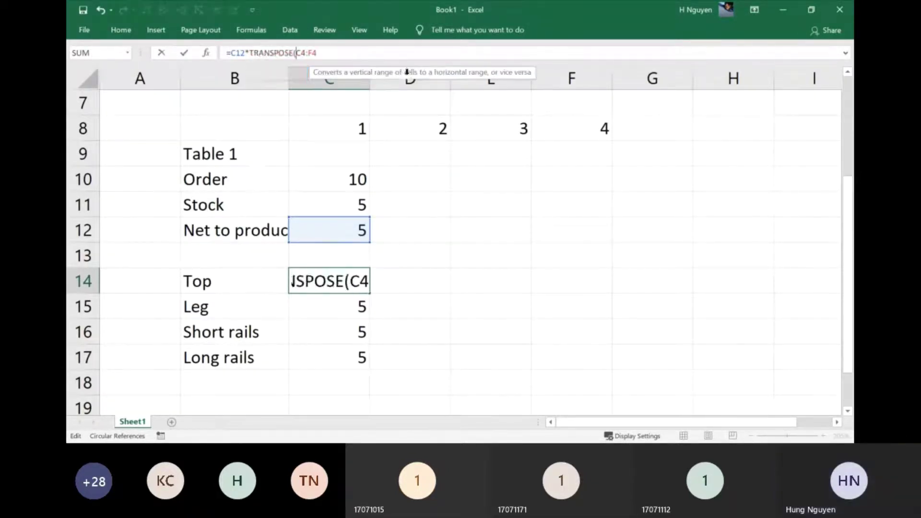
type(")")
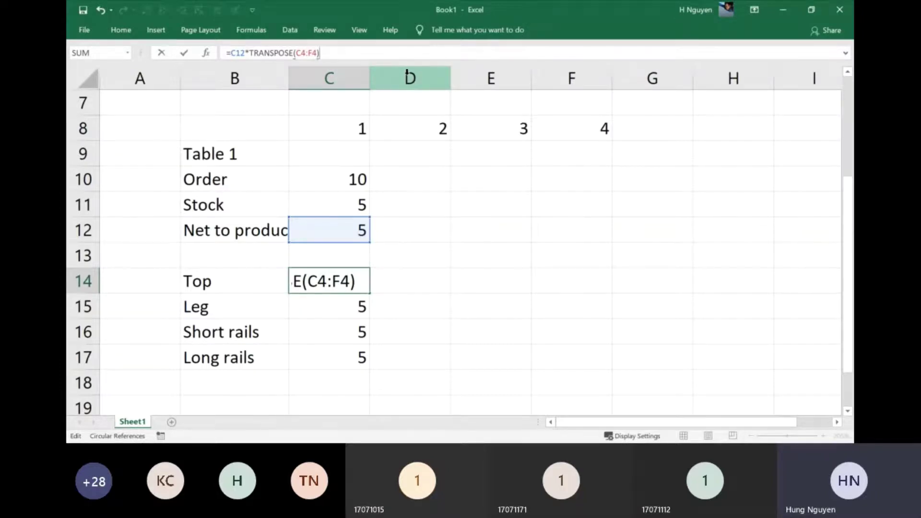
key("ctrl+shift+Return")
key("shift+Down")
key("shift+Down")
key("shift+Down")
key("F2")
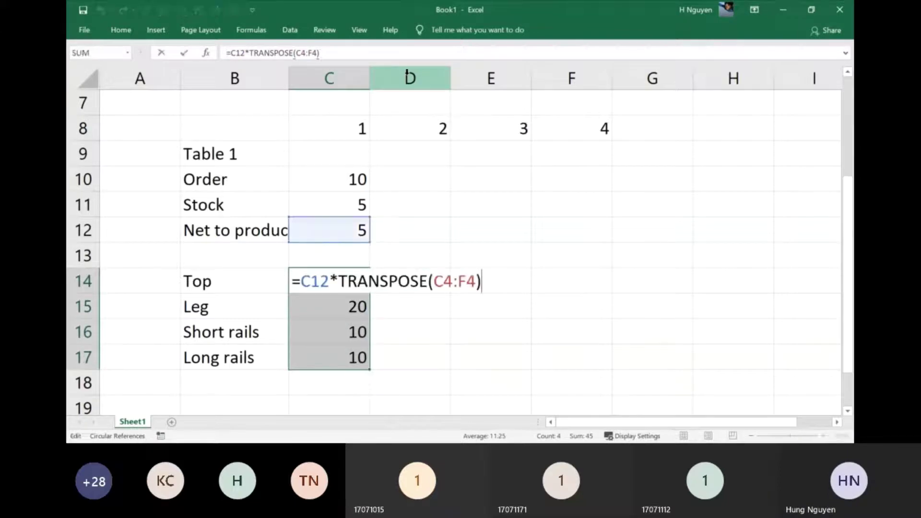
key("ctrl+shift+Return")
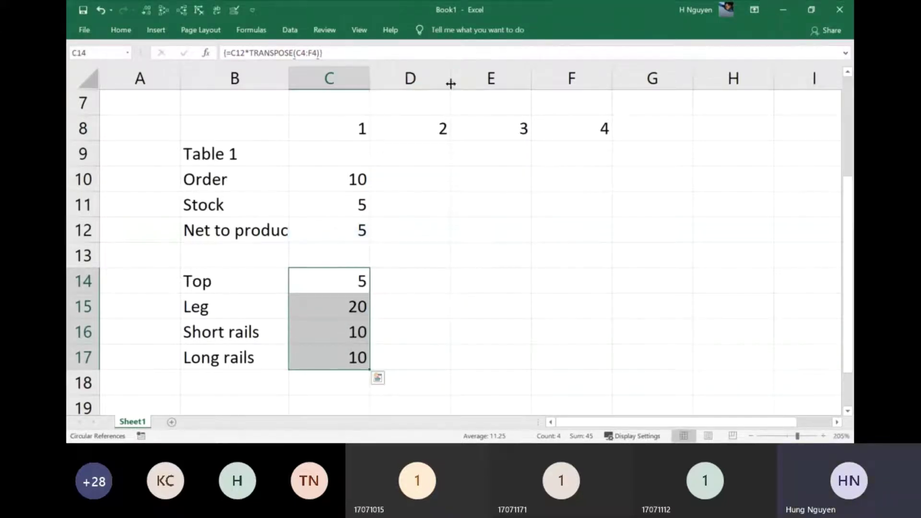
scroll(489, 198, "down", 2)
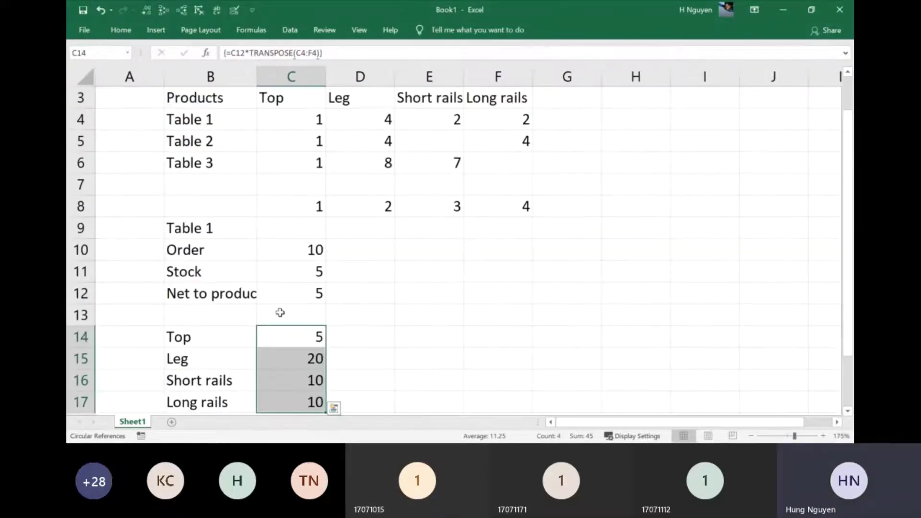
left_click(300, 294)
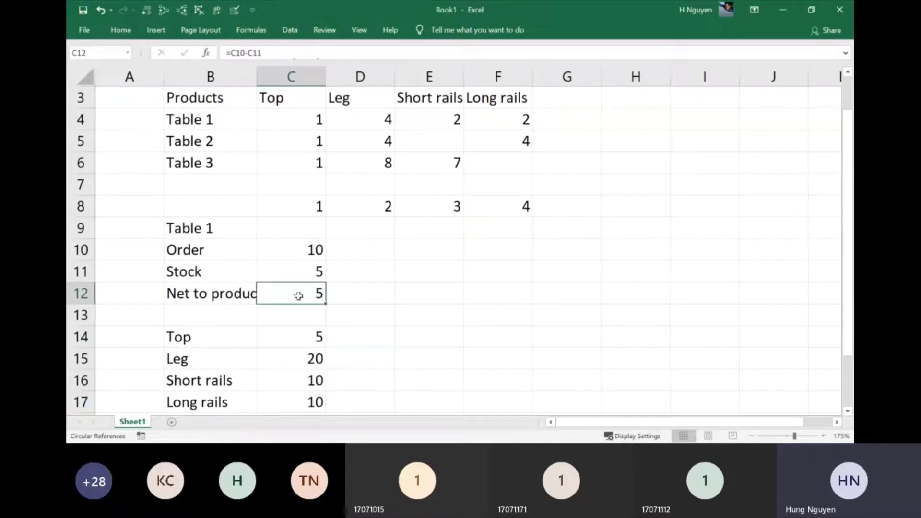
left_click_drag(283, 119, 495, 111)
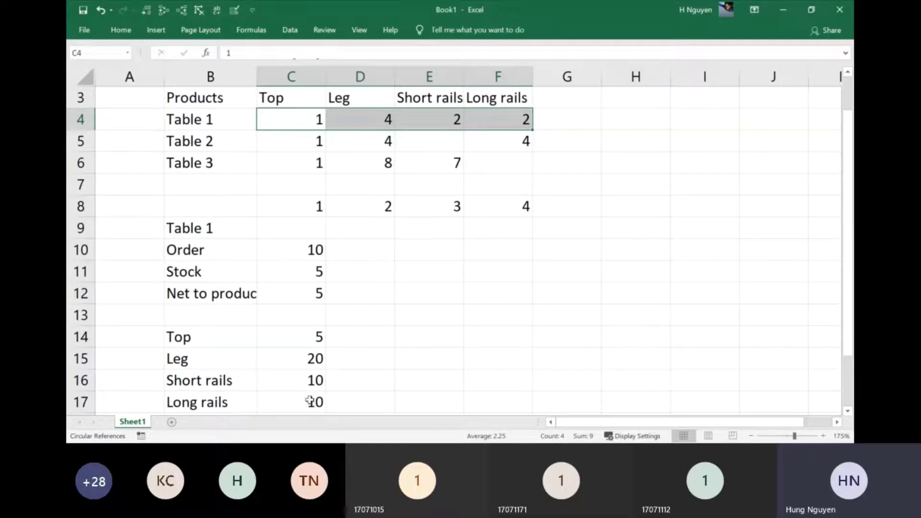
scroll(309, 389, "down", 1)
scroll(310, 389, "down", 2)
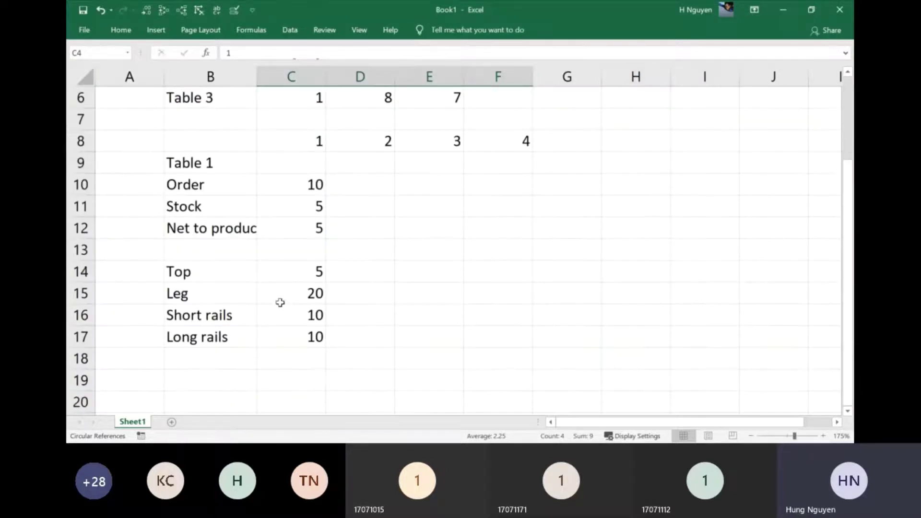
left_click(314, 270)
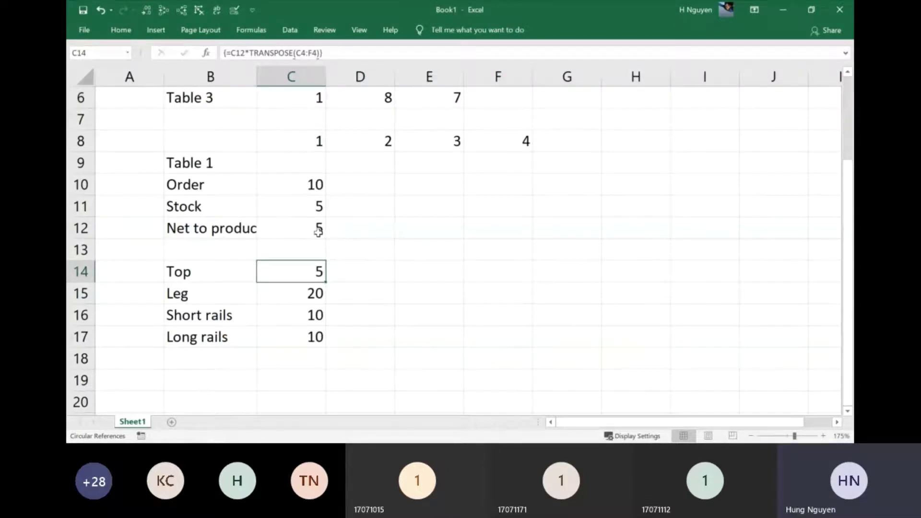
scroll(331, 238, "up", 1)
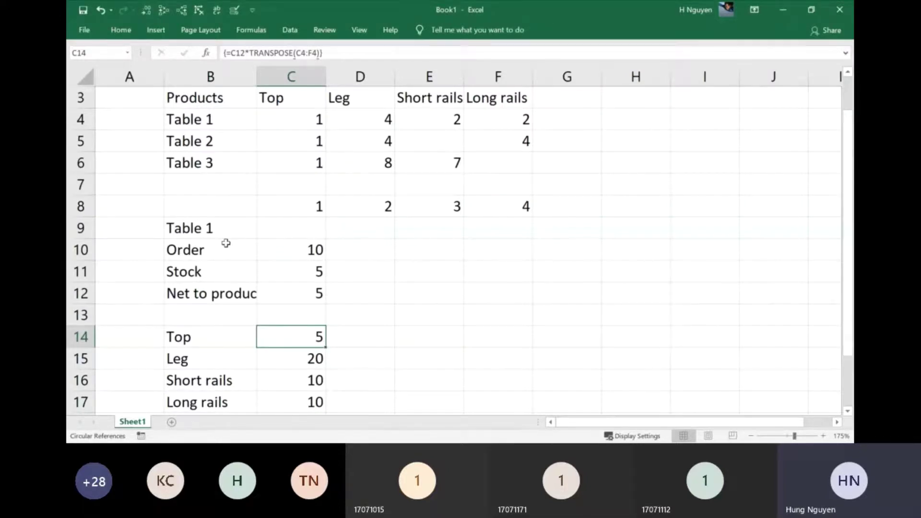
scroll(259, 277, "down", 1)
Drag the B14:C17 part block down one row to B15:C18, then select B13.
left_click_drag(184, 273, 282, 341)
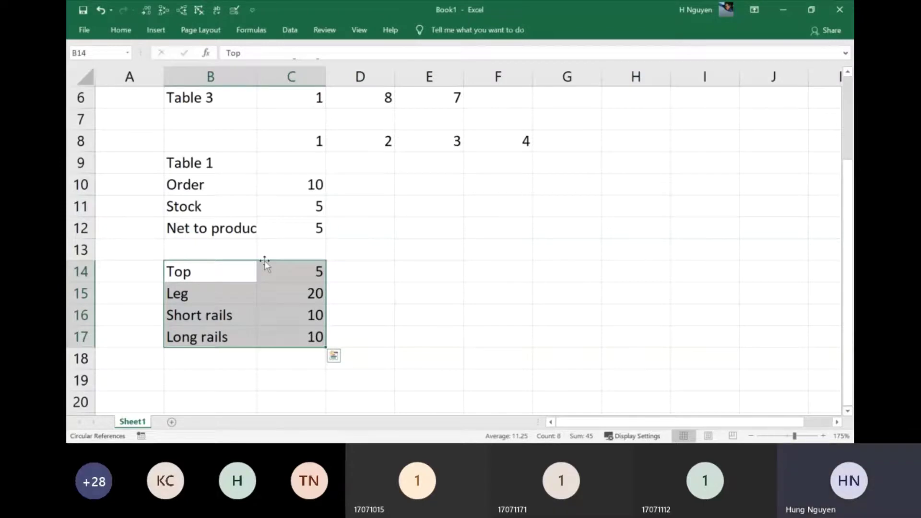
left_click_drag(264, 261, 263, 289)
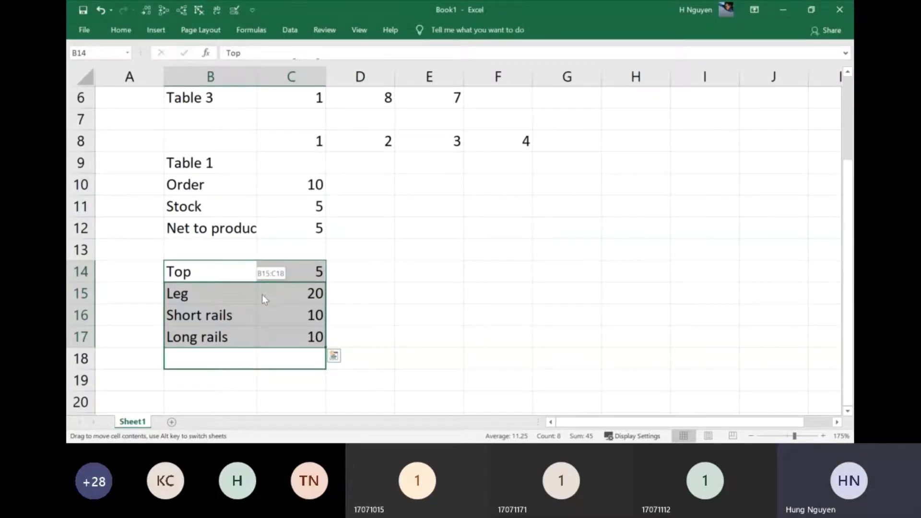
left_click_drag(266, 285, 266, 285)
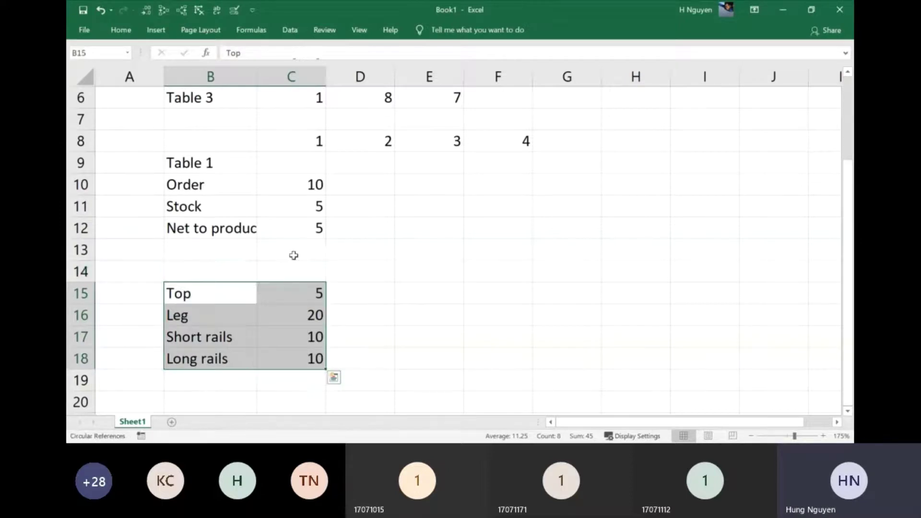
left_click(222, 255)
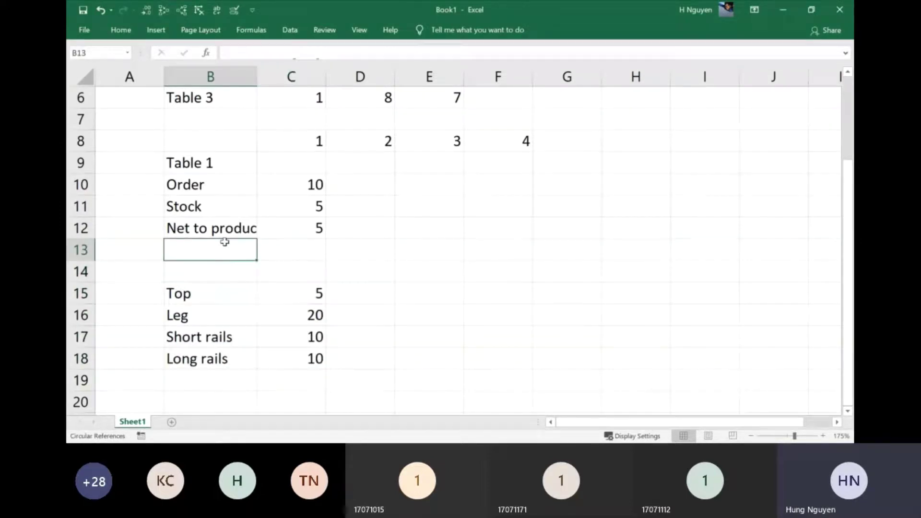
Add 'Net to produce Table 2' in B13 with a value of 10 in C13.
type("Net to pr")
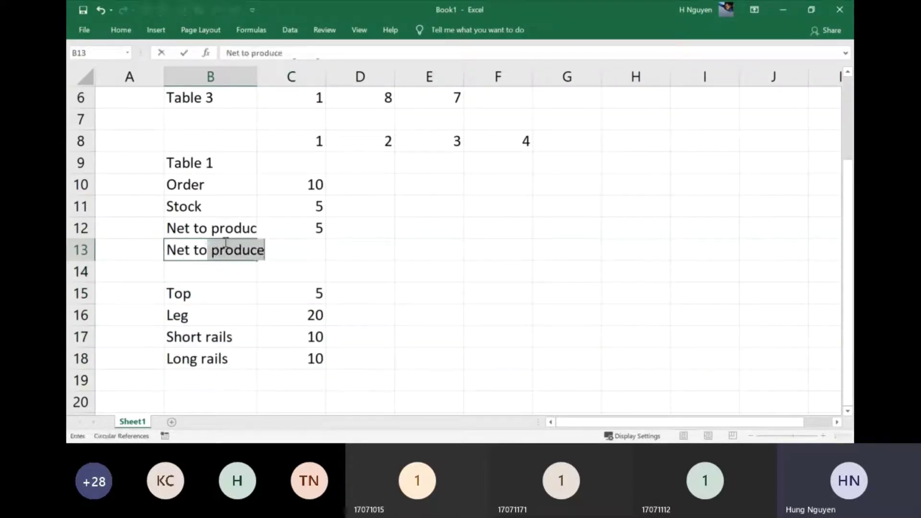
type("oduce ")
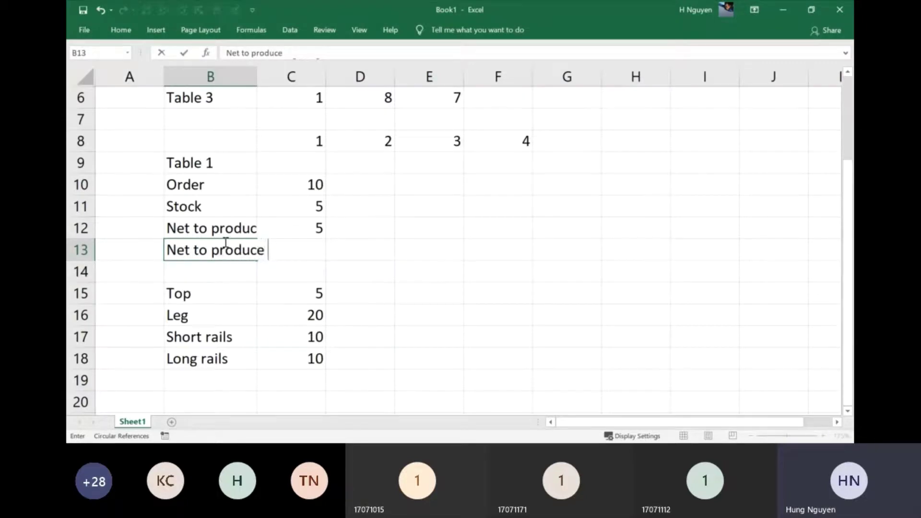
type("Table 2")
key("Tab")
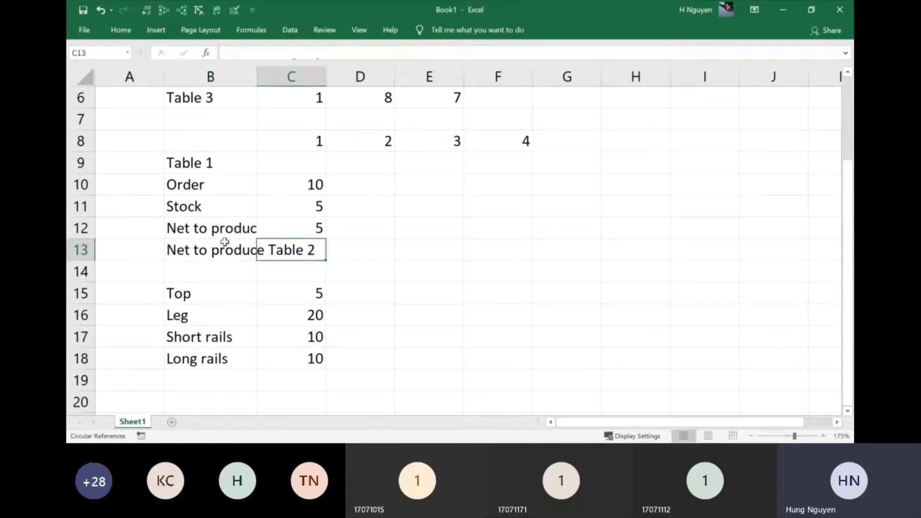
type("6")
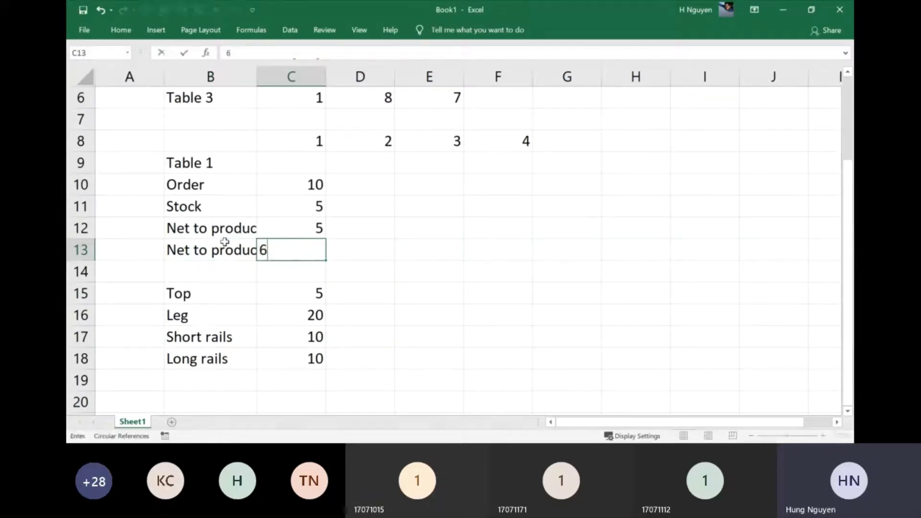
key("ctrl+Return")
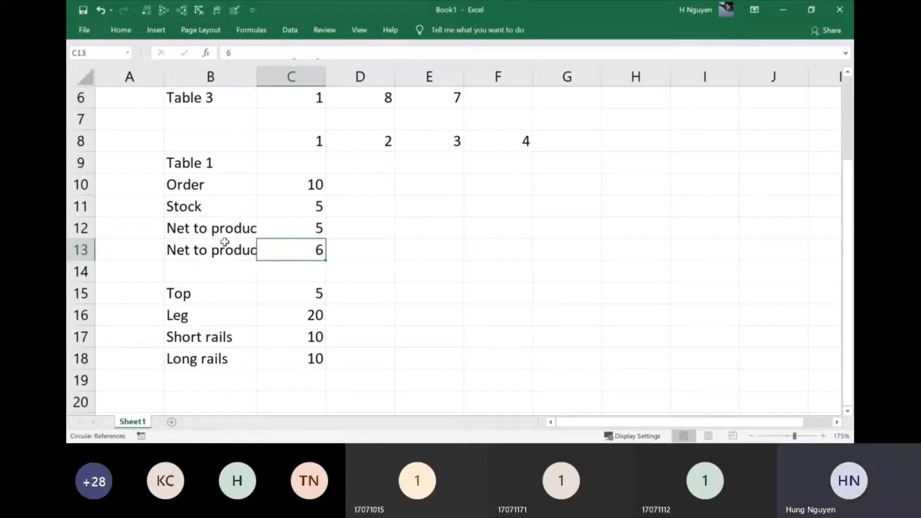
type("10")
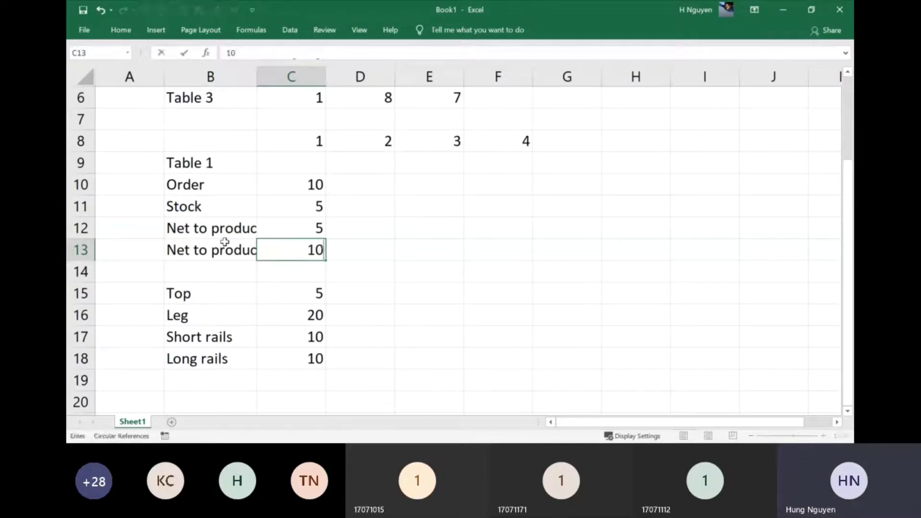
key("Return")
Label B14 from 'Net to produce', editing in a 3 for Table 3.
key("Left")
type("Ne")
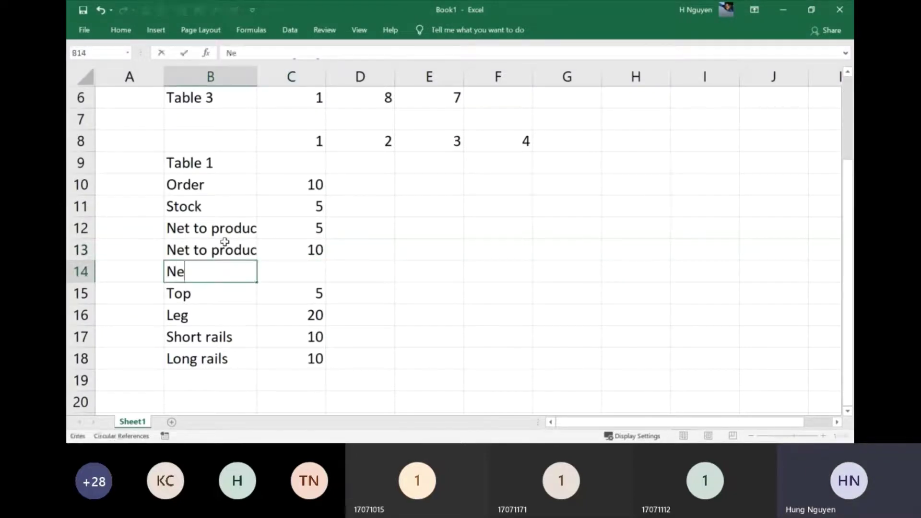
type("t to produce")
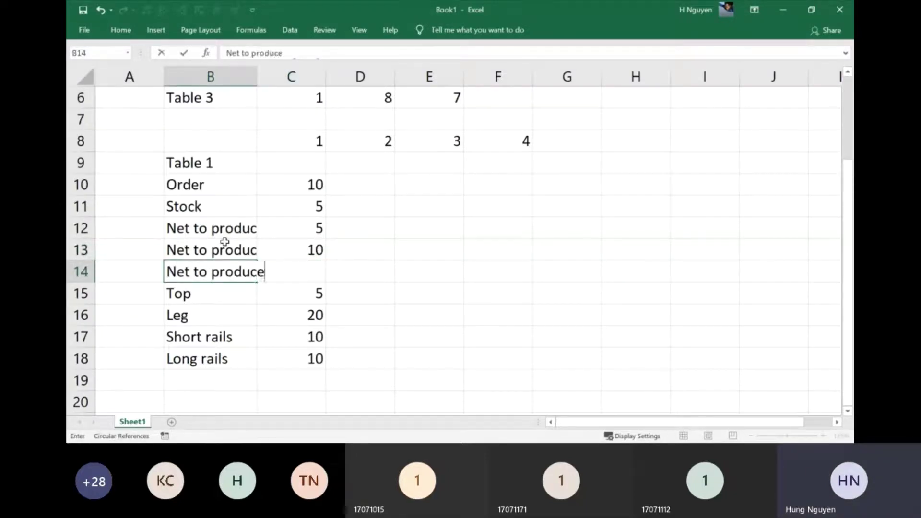
key("End")
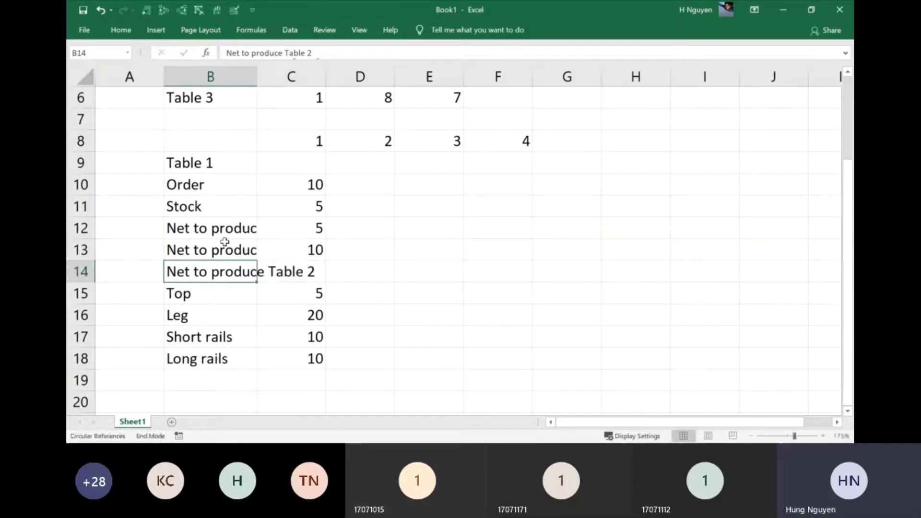
key("End")
key("F2")
key("Left")
type("3")
key("Return")
key("Up")
key("Up")
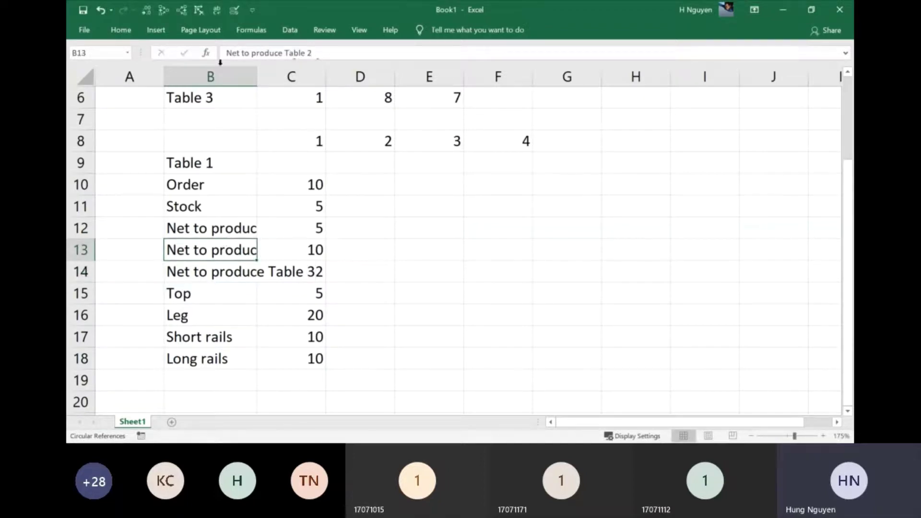
Autofit column B and trim the stray 2 so B14 reads 'Net to produce Table 3'.
double_click(256, 72)
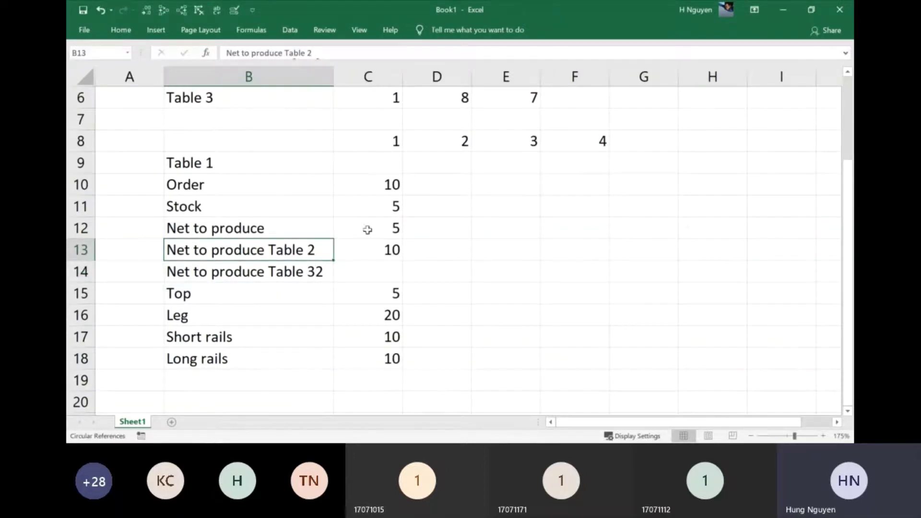
key("Down")
key("F2")
key("BackSpace")
key("ctrl+Return")
Relabel B12 'Net to produce Table 1' and enter 7 as Table 3's quantity in C14.
key("Up")
key("Up")
key("F2")
type("t")
type("a")
key("BackSpace")
key("BackSpace")
type("T")
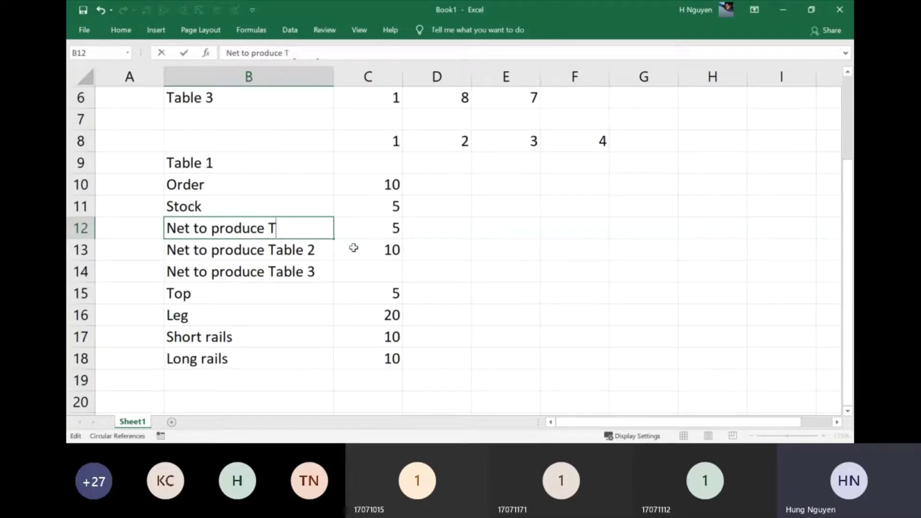
type("able 1")
key("Return")
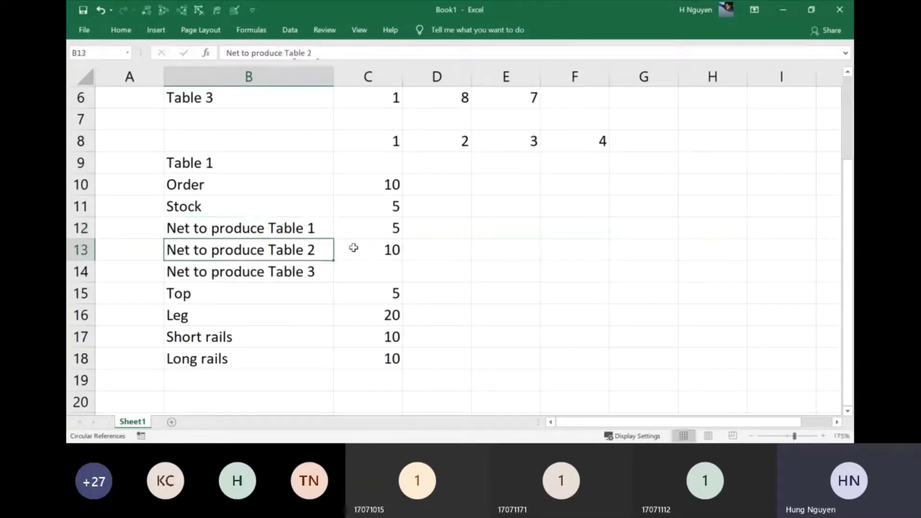
left_click(391, 272)
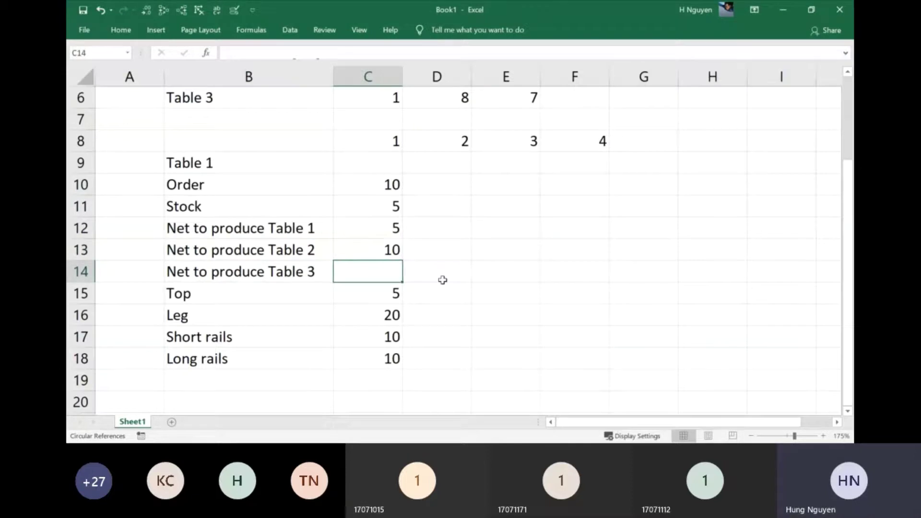
type("7")
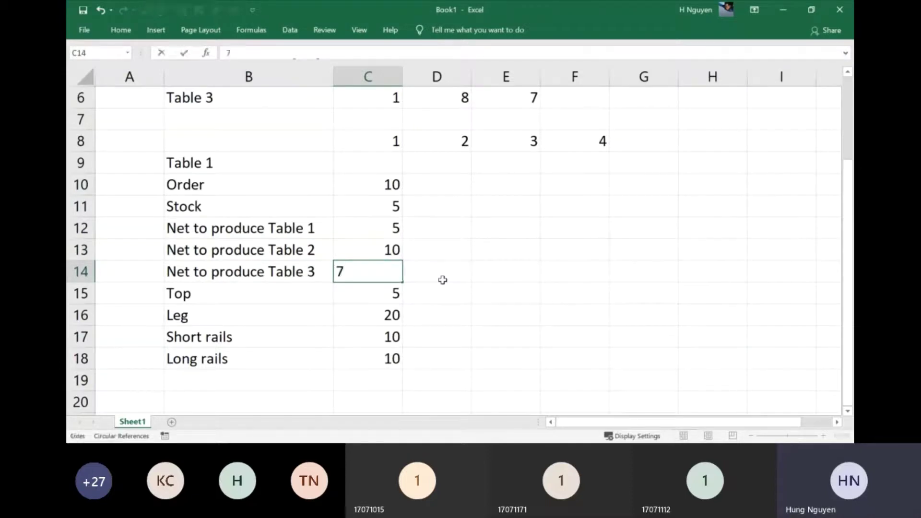
key("Up")
key("Up")
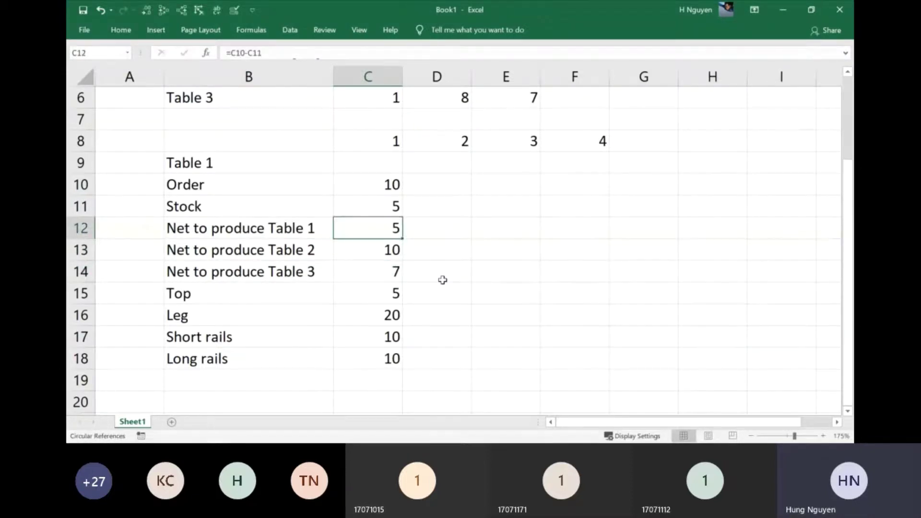
Drag the part block from B15:C18 down to B16:C19, then select C7.
left_click_drag(196, 290, 388, 358)
left_click_drag(350, 283, 350, 315)
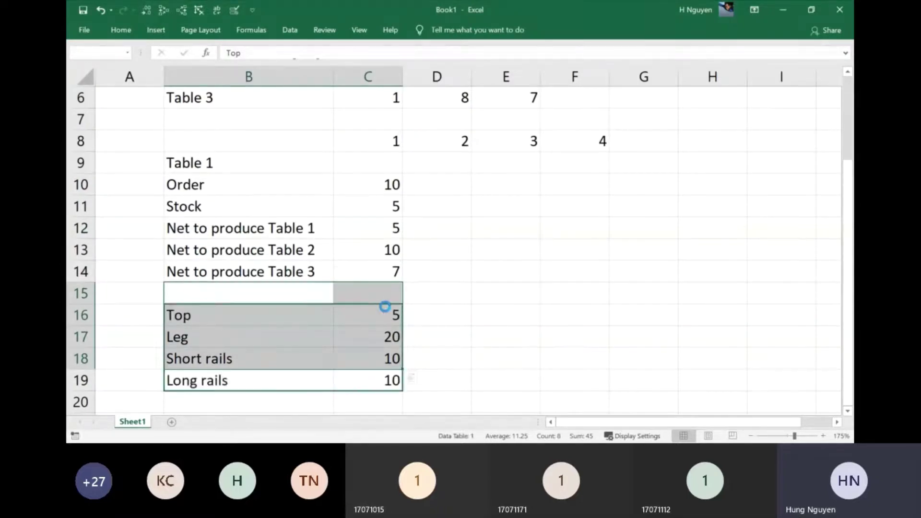
left_click(390, 338)
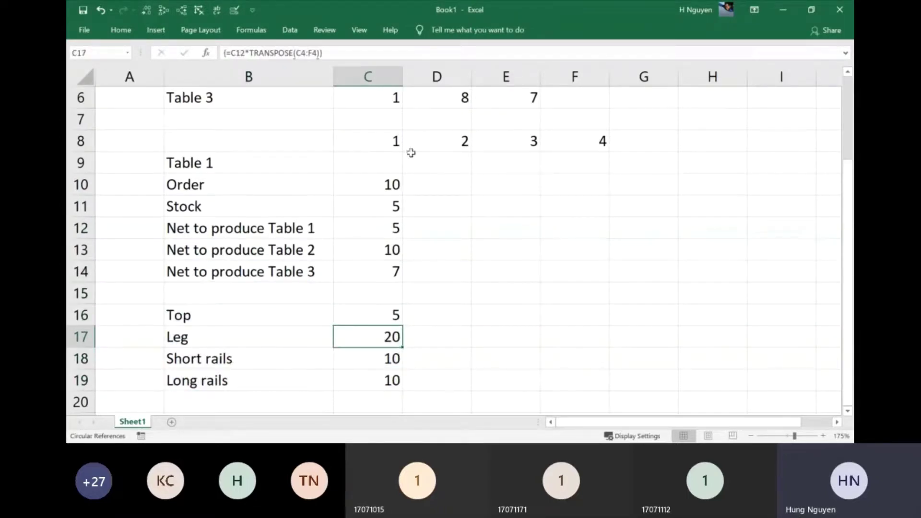
scroll(401, 192, "up", 1)
scroll(378, 214, "down", 1)
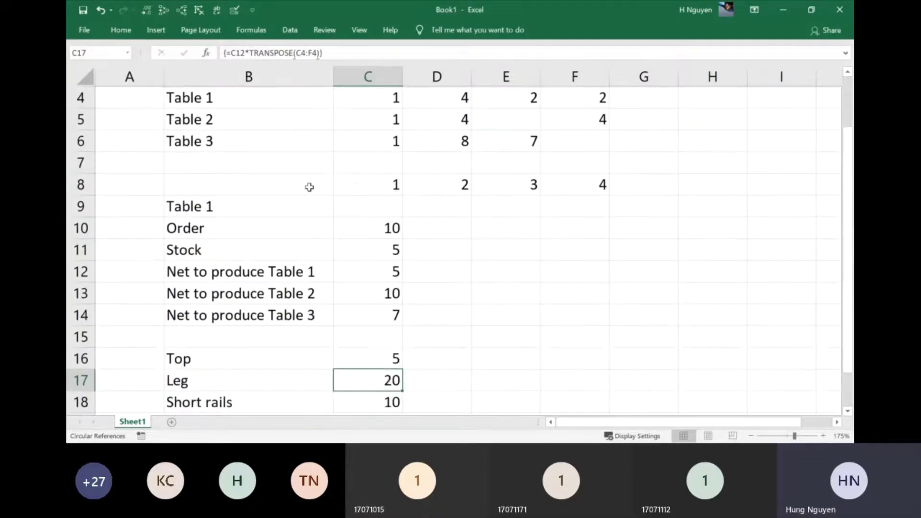
left_click(309, 188)
left_click(376, 168)
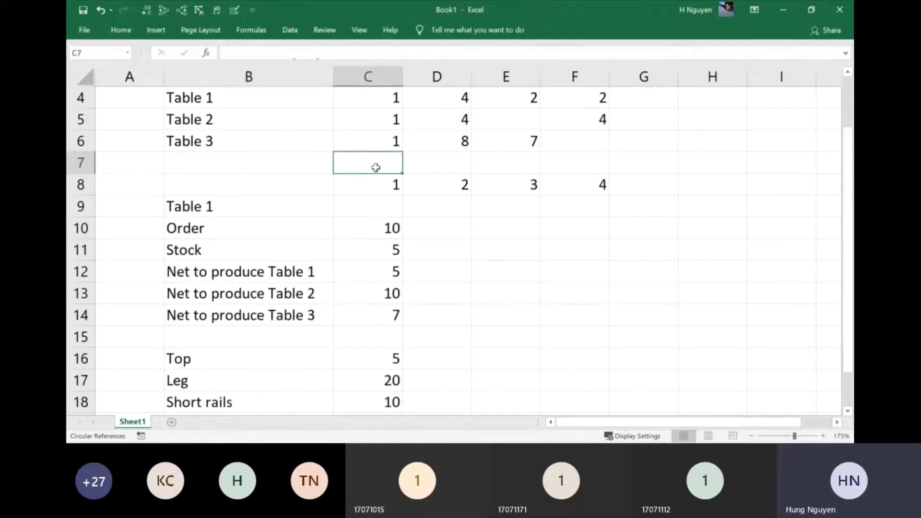
type("We")
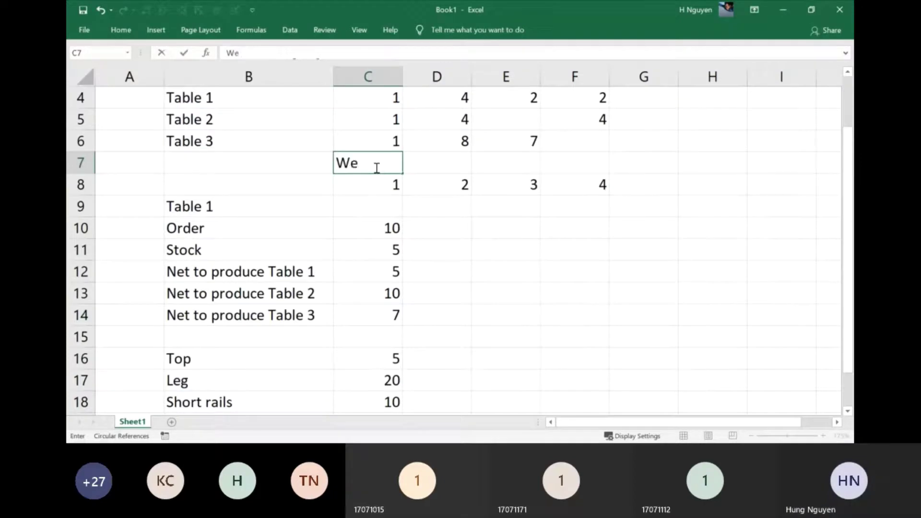
type("ek")
key("Return")
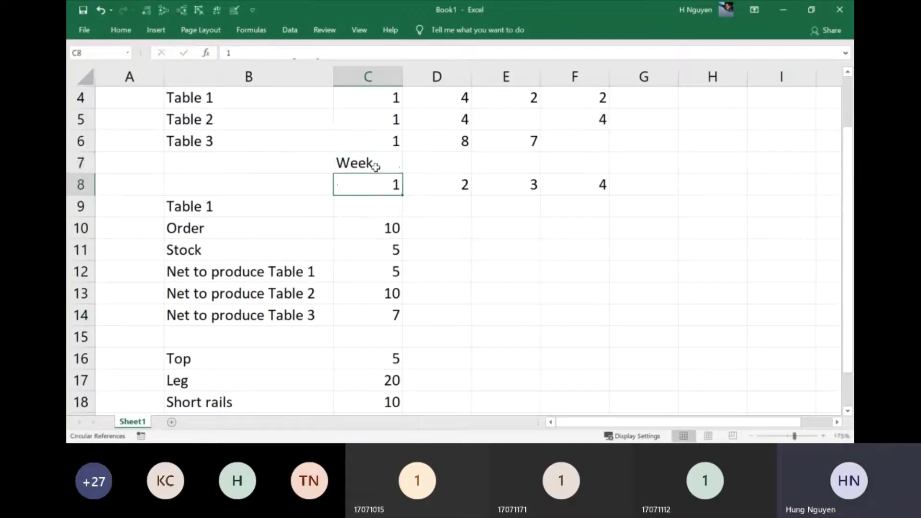
scroll(440, 396, "down", 1)
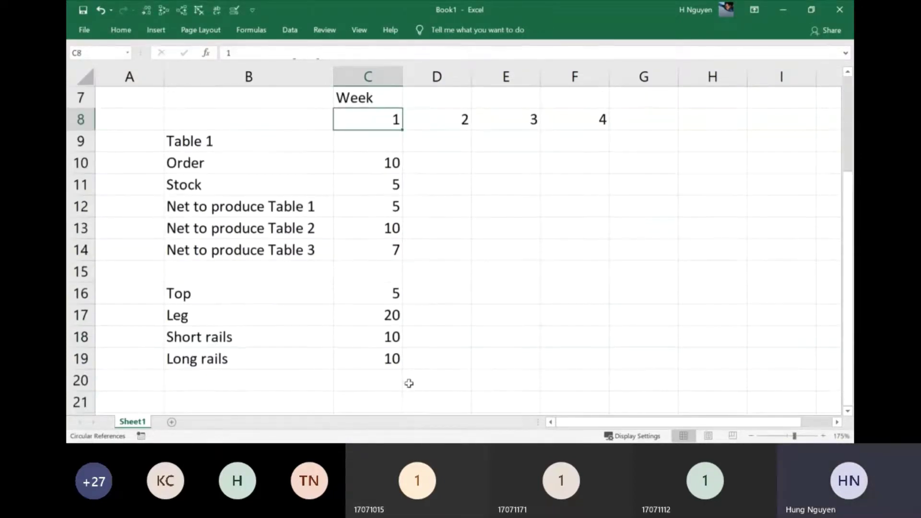
left_click(378, 300)
scroll(531, 319, "up", 1)
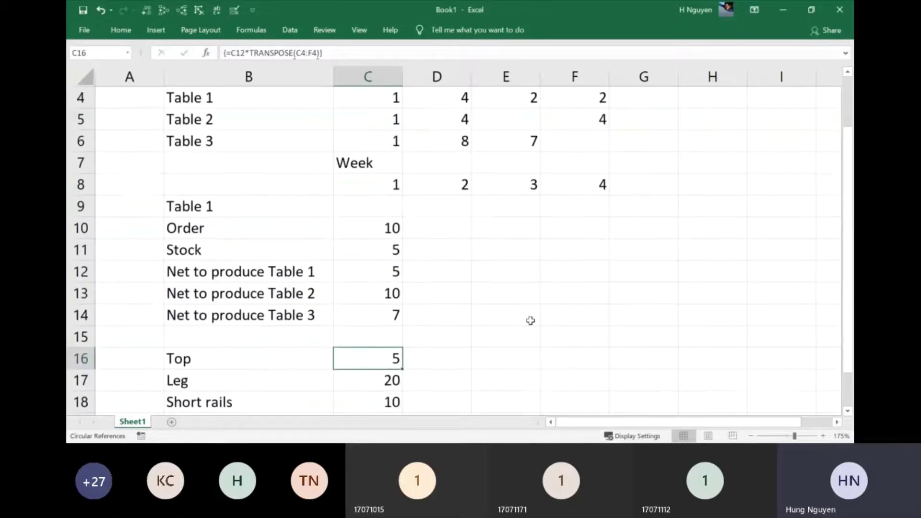
scroll(531, 321, "up", 1)
scroll(531, 320, "down", 1)
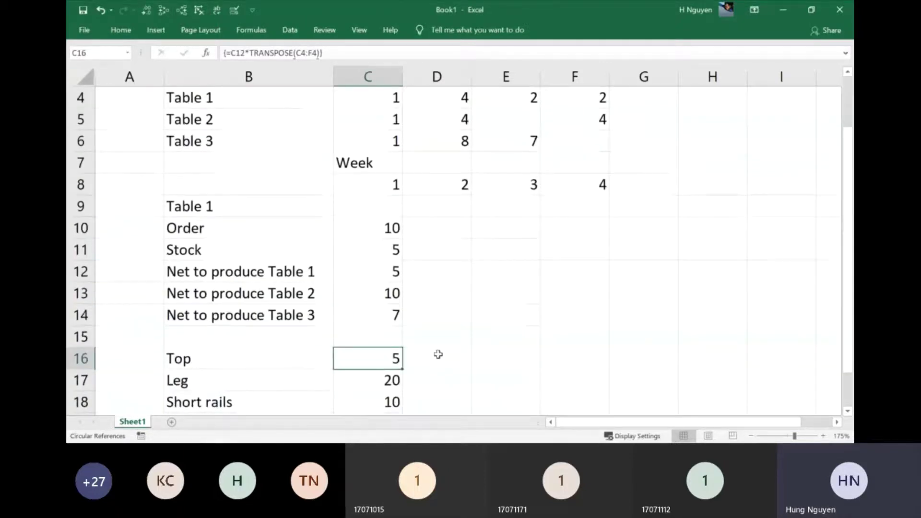
scroll(393, 271, "up", 1)
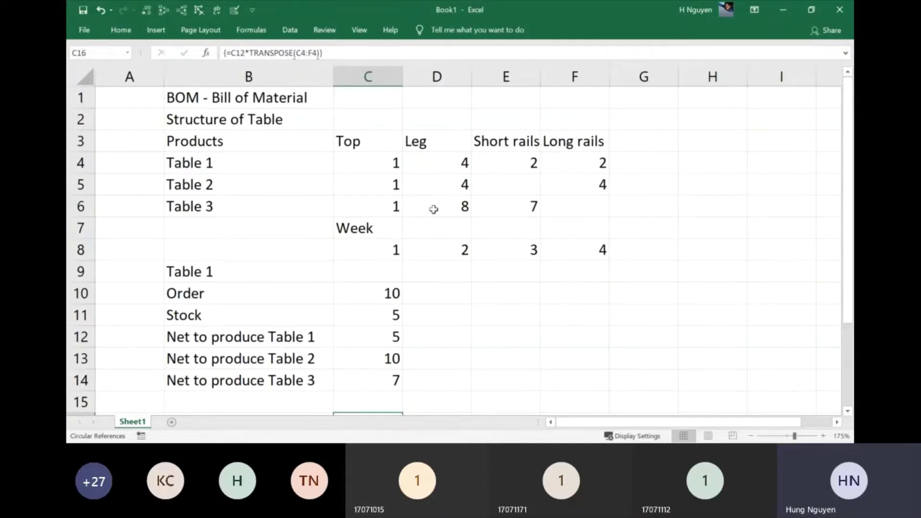
Inspect Table 1's Top count and Table 2's net quantity.
left_click(383, 162)
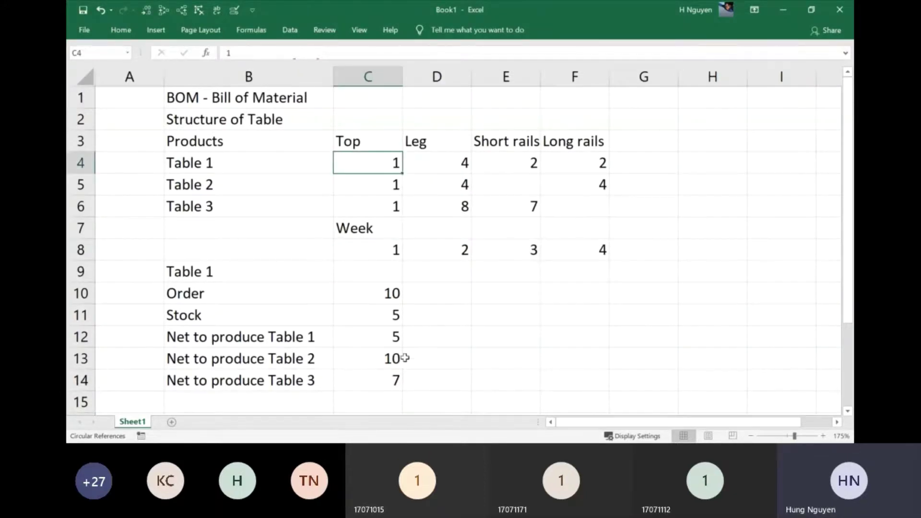
left_click(378, 360)
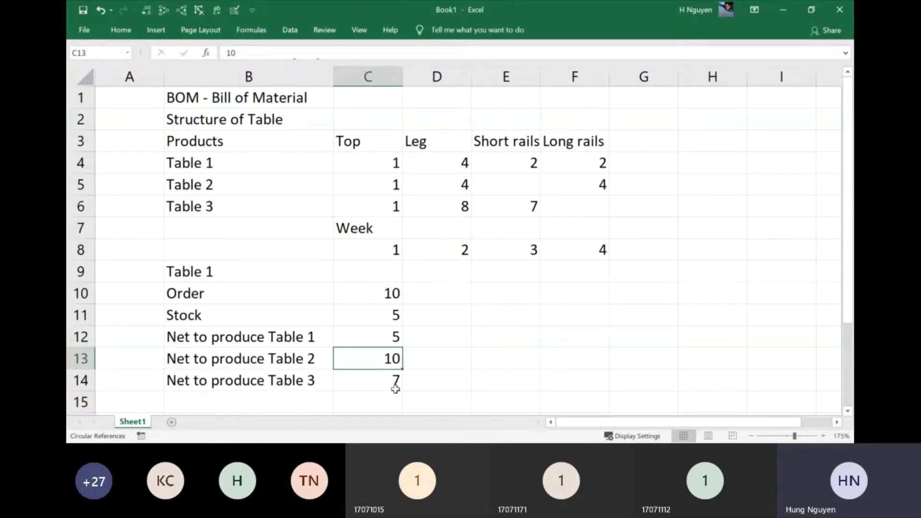
scroll(397, 390, "down", 1)
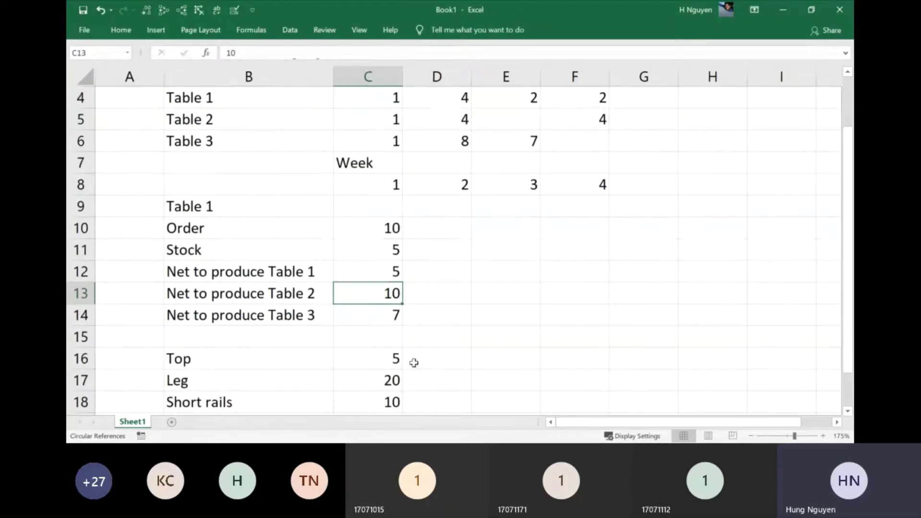
scroll(415, 361, "up", 1)
scroll(396, 365, "down", 1)
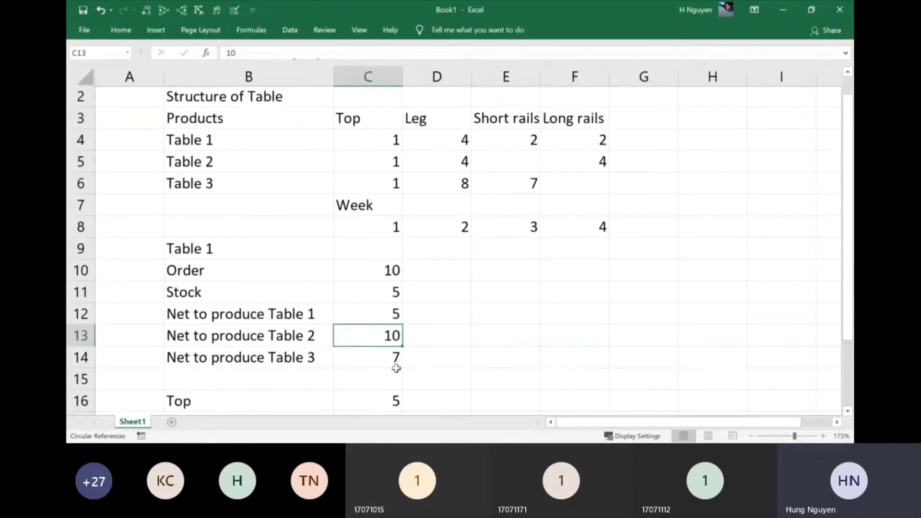
Delete the old array results in C16:C19 and return to C16.
left_click(394, 360)
type("=")
key("Escape")
key("shift+Down")
key("shift+Down")
key("shift+Down")
key("Delete")
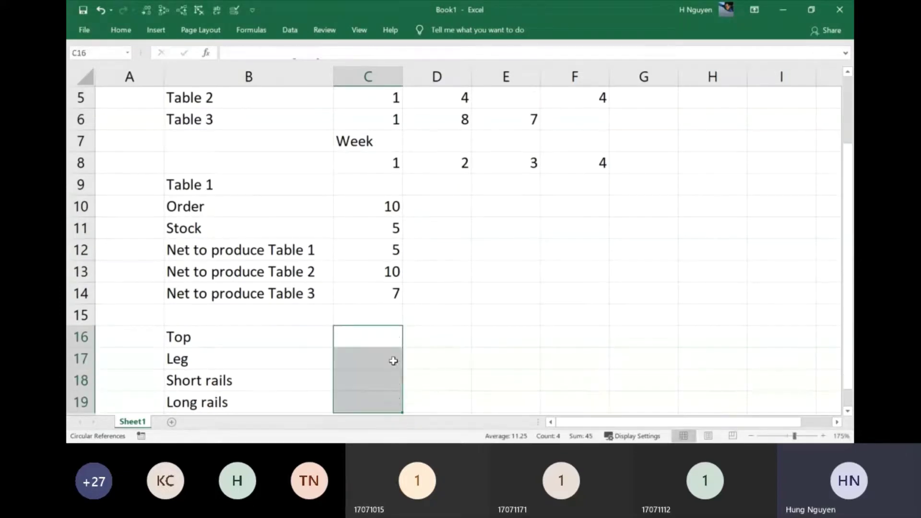
key("Up")
key("Down")
Start a SUMPRODUCT formula in C16, then abandon it.
type("=")
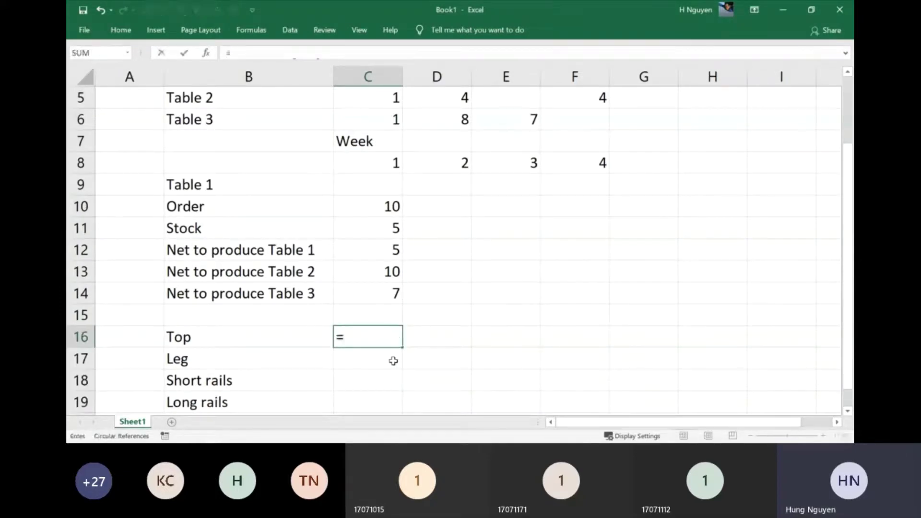
scroll(393, 361, "up", 1)
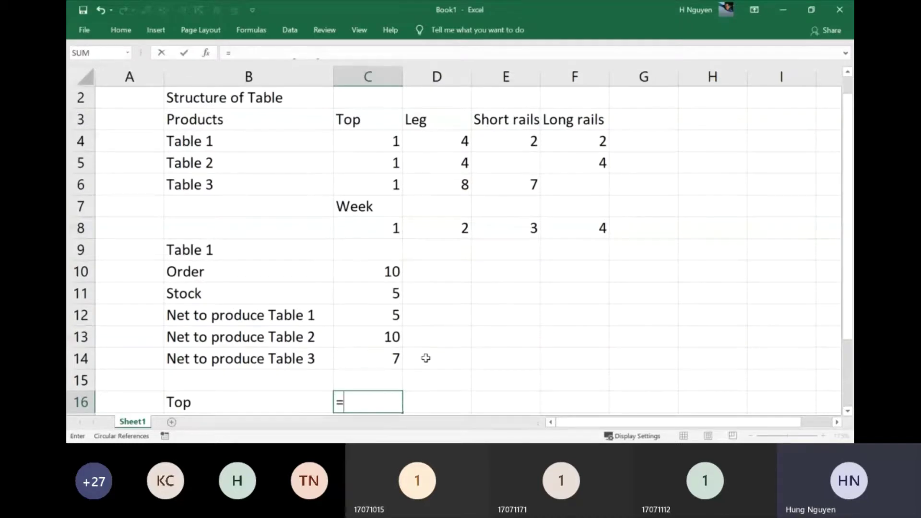
type("sump")
key("Tab")
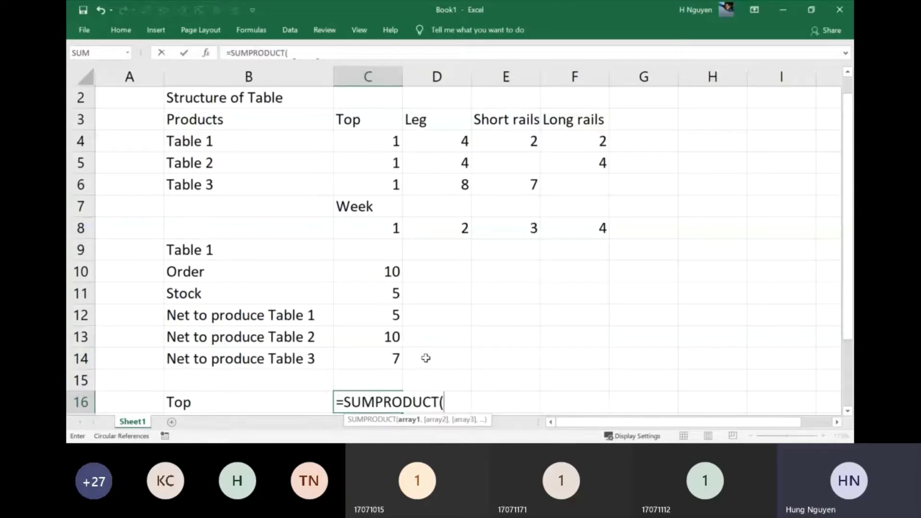
key("Escape")
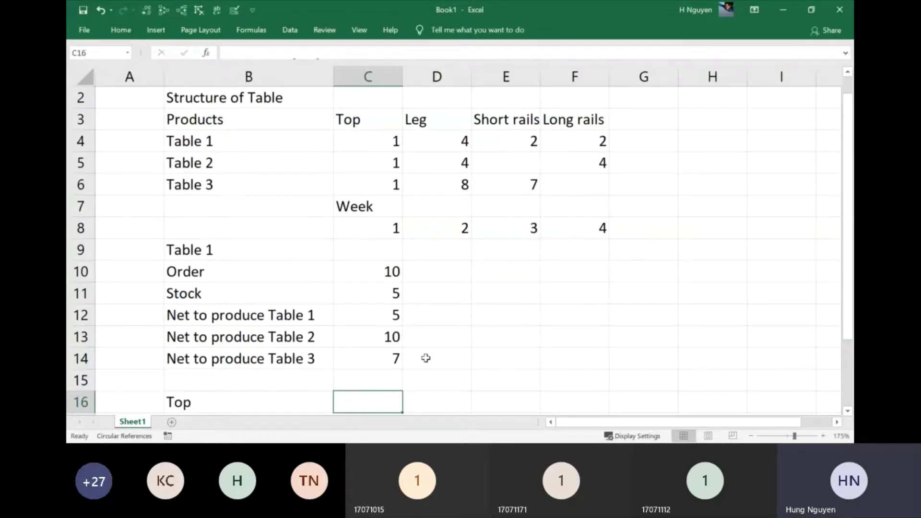
Begin the Top formula in C16 as =C12*$C$4+C13*$C$5 with absolute count references.
type("=")
left_click(359, 313)
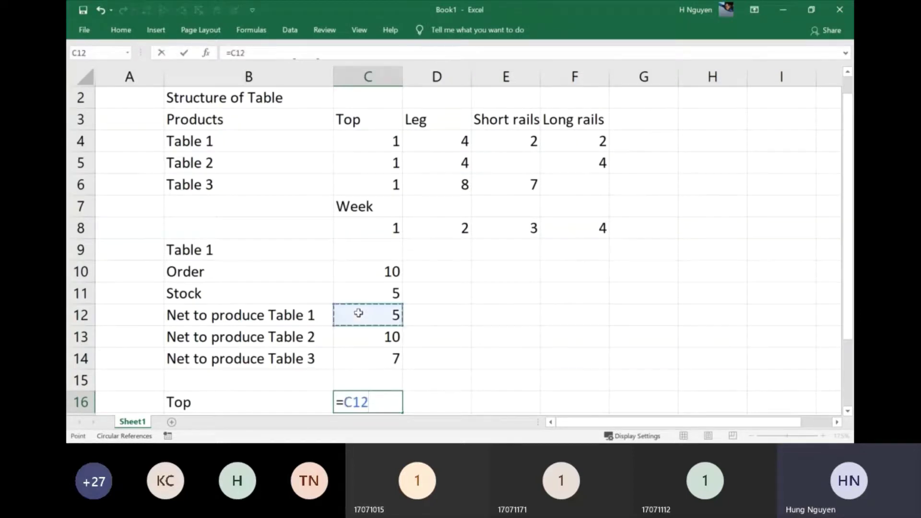
type("*")
left_click(370, 147)
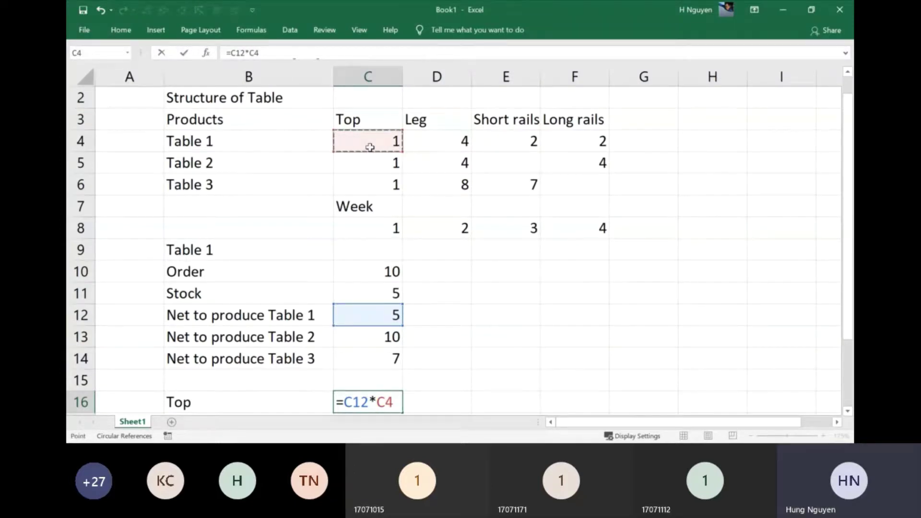
key("F4")
type("+")
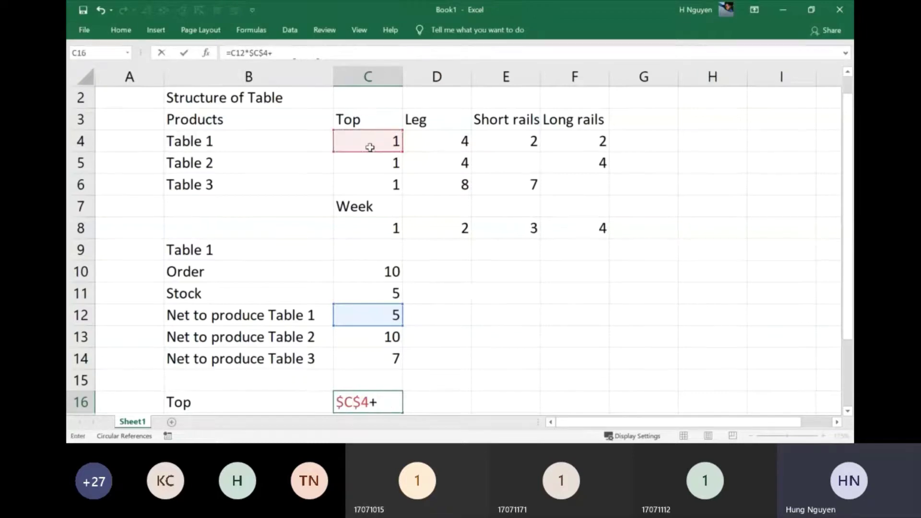
left_click(355, 339)
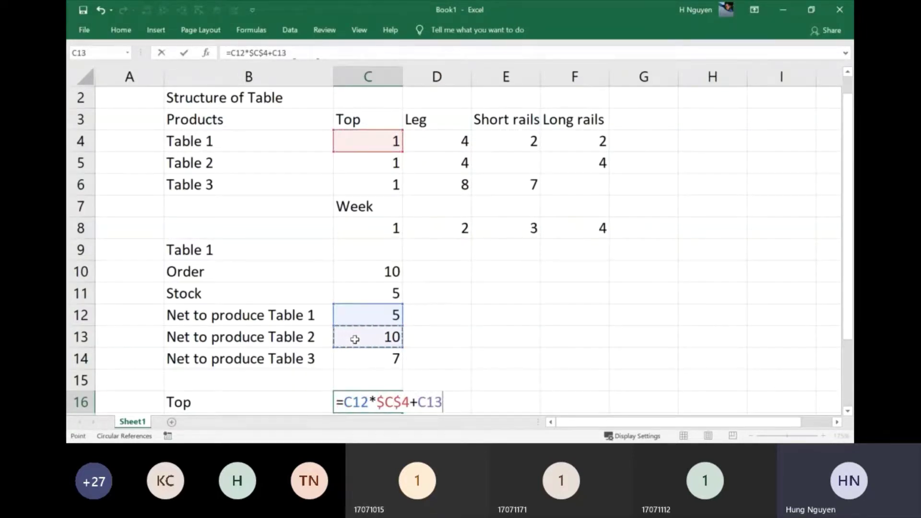
type("*")
left_click(379, 165)
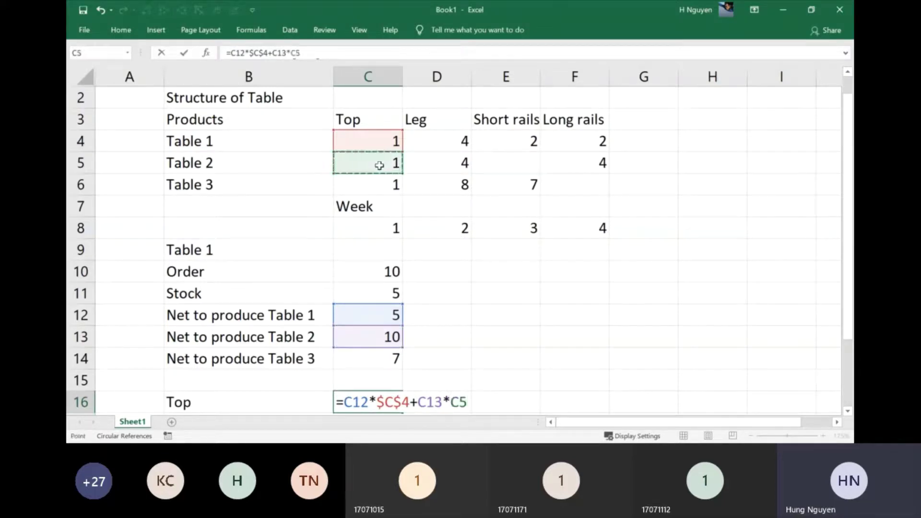
key("F4")
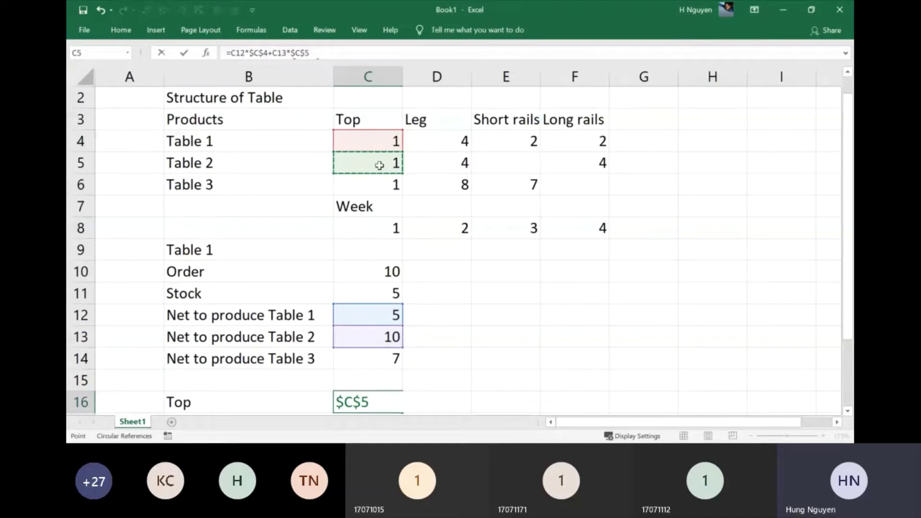
Add Table 3's term C14*$C$6 and commit the Top formula, giving 22.
type("+")
left_click(372, 361)
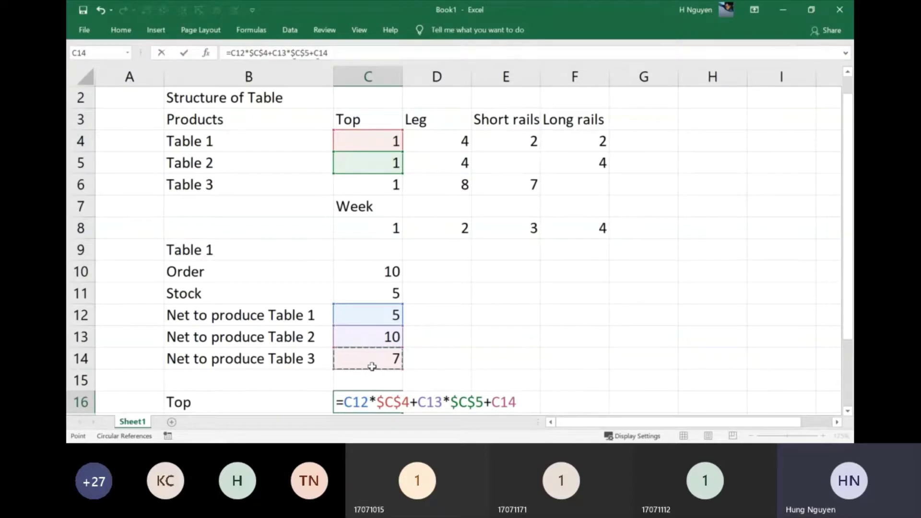
type("*")
left_click(362, 187)
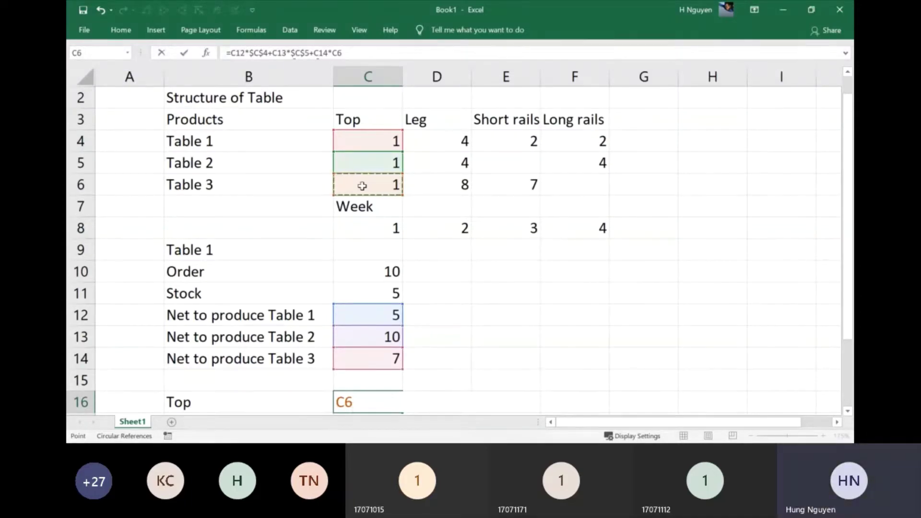
scroll(442, 253, "down", 1)
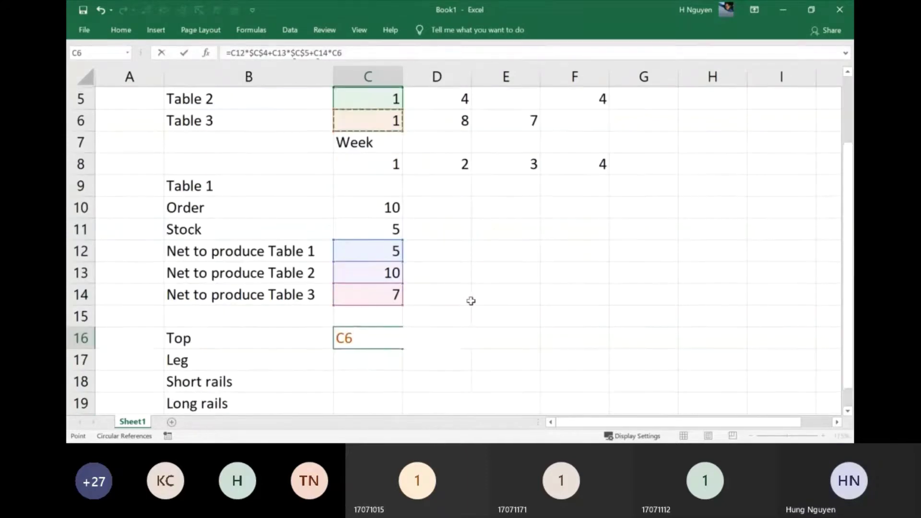
left_click(424, 317)
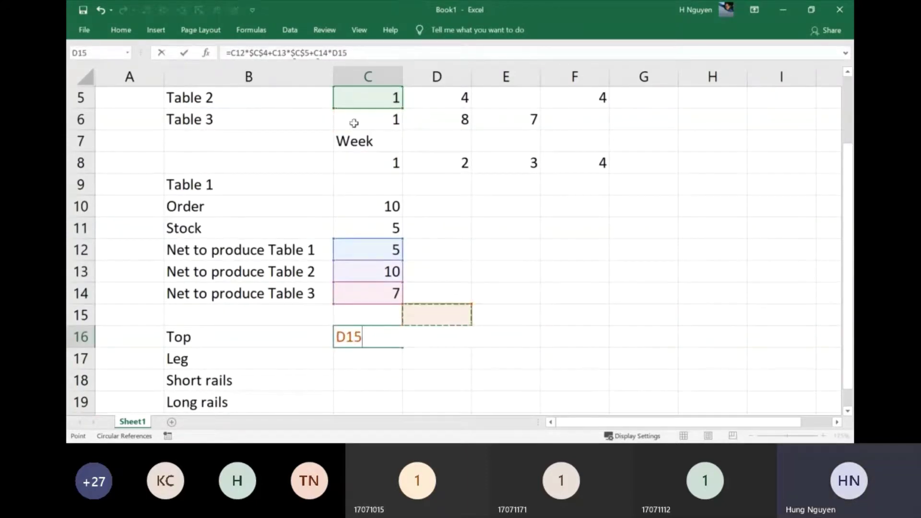
left_click(358, 100)
left_click(360, 124)
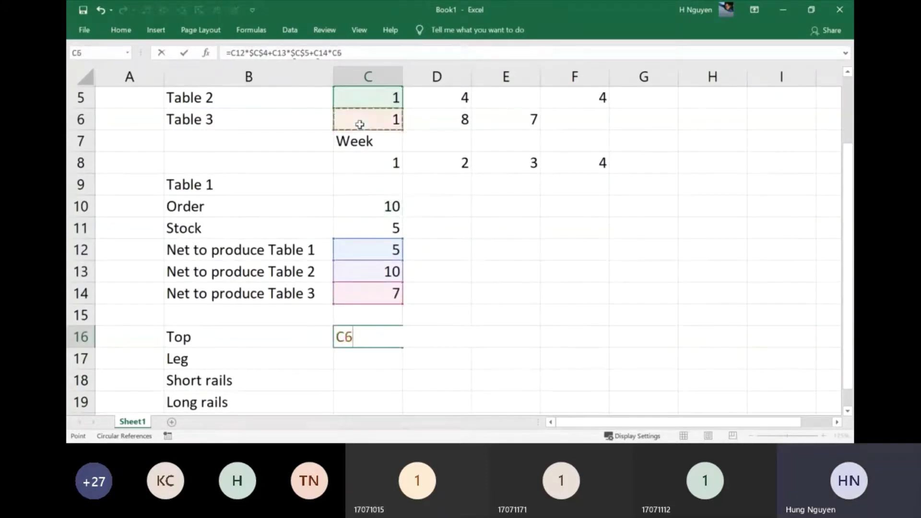
key("F4")
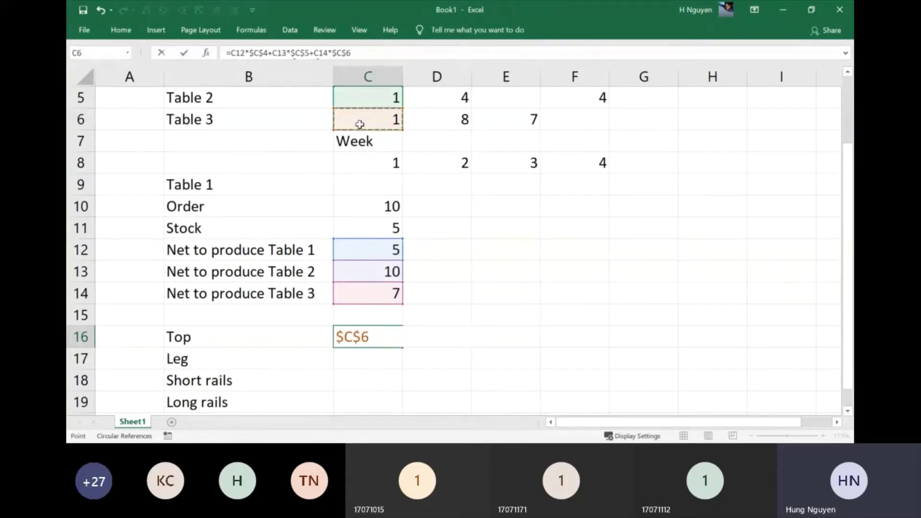
key("ctrl+Return")
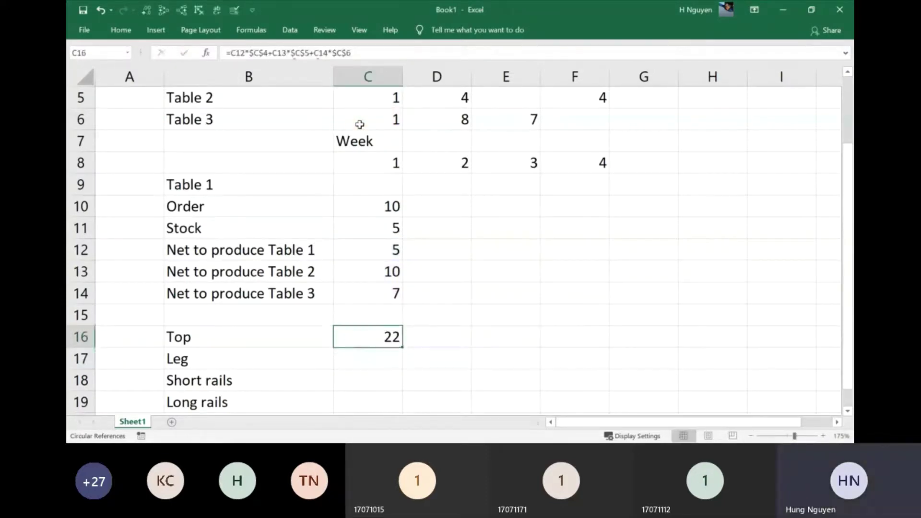
Review the three tables' net quantities and the Top formula before filling C17.
scroll(367, 137, "up", 1)
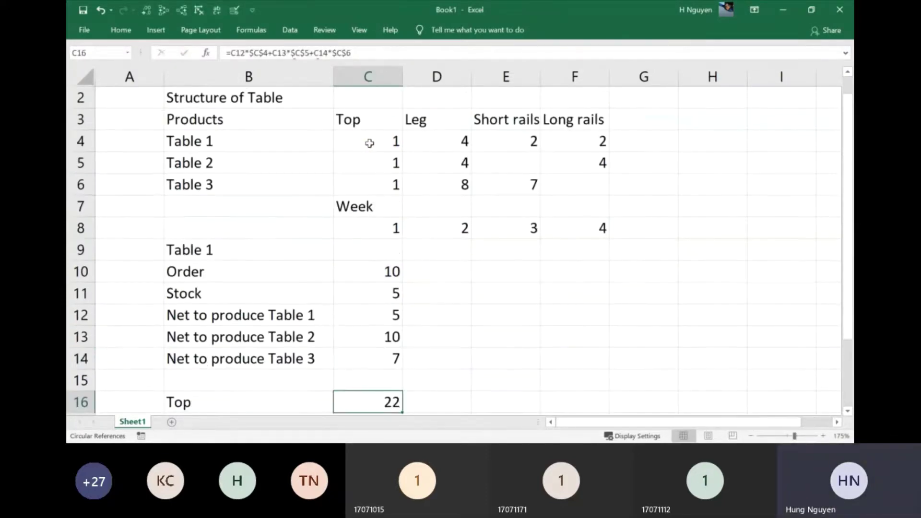
left_click(390, 322)
left_click(384, 339)
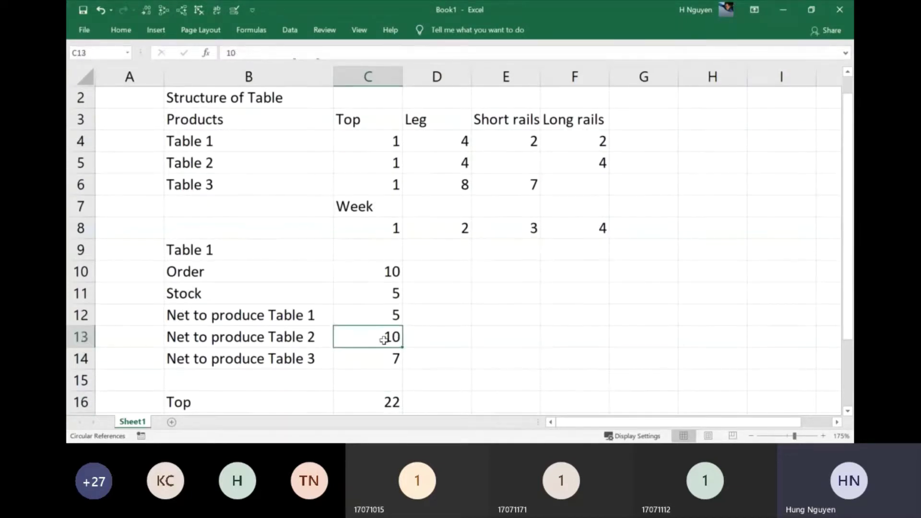
left_click(390, 361)
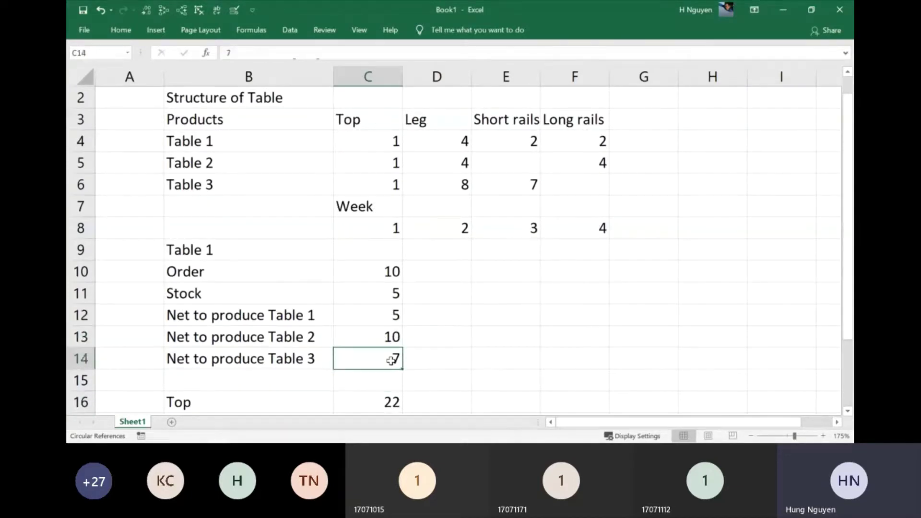
scroll(379, 361, "down", 1)
left_click(369, 358)
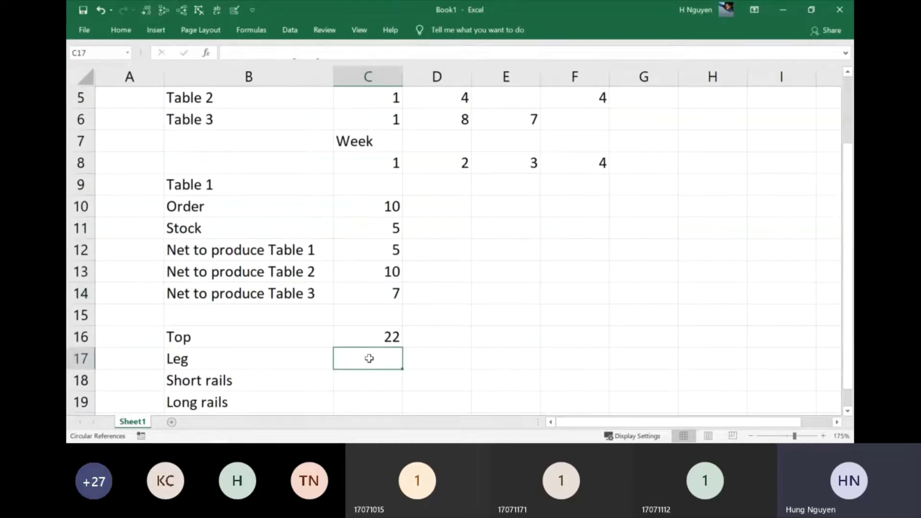
left_click(385, 343)
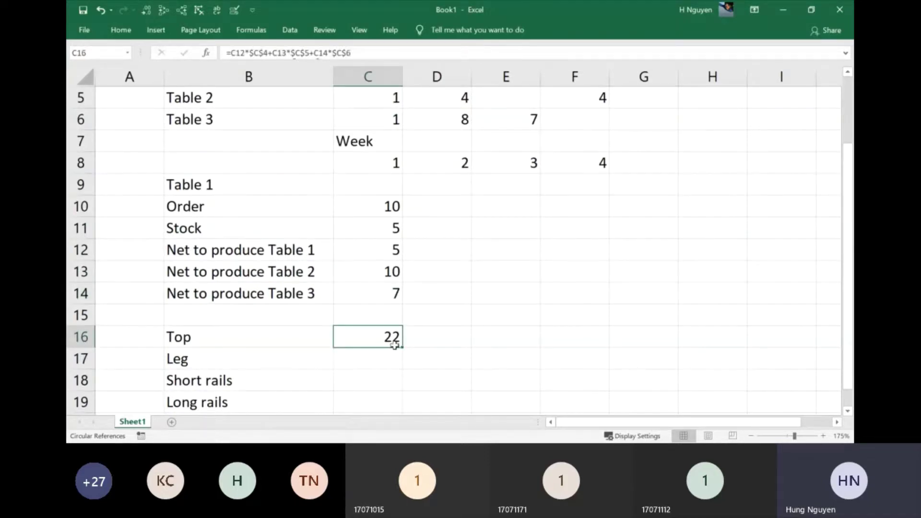
left_click(376, 356)
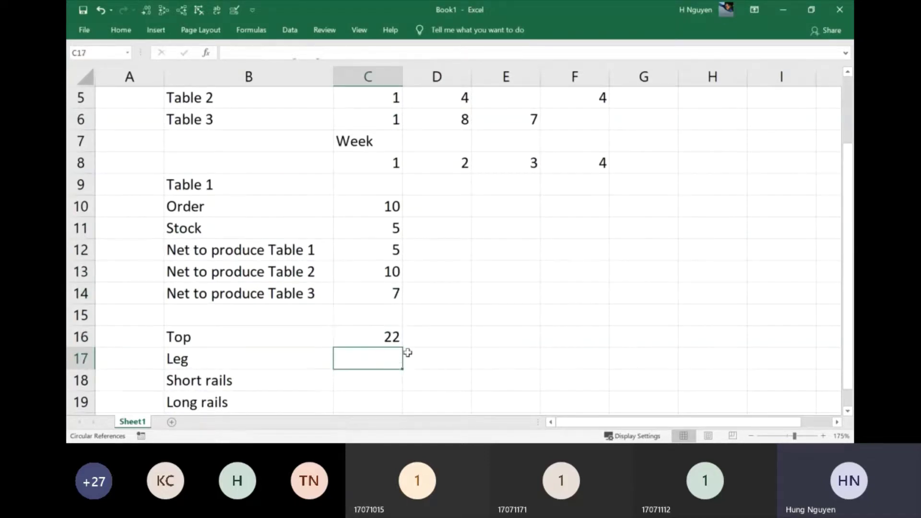
Enter =SUMPRODUCT(C12:C14,D4:D6) in C17 for a Leg requirement of 116.
type("=sump")
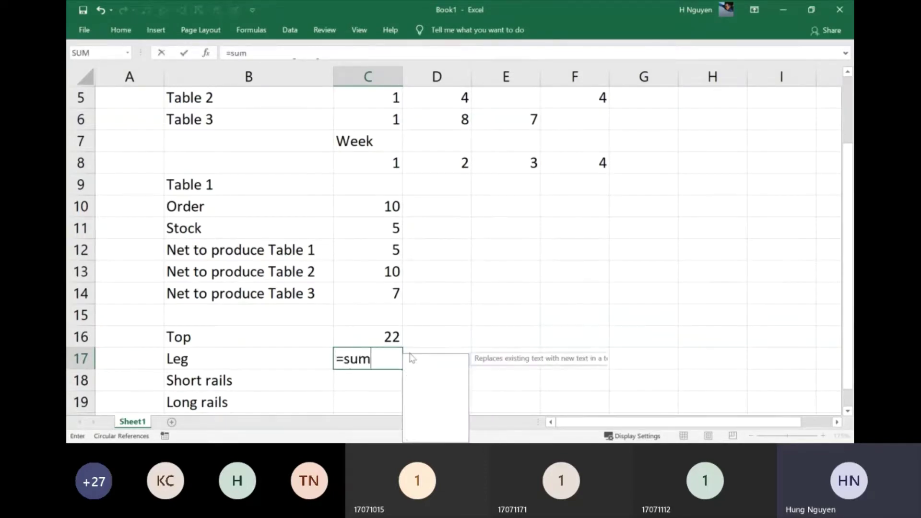
key("Tab")
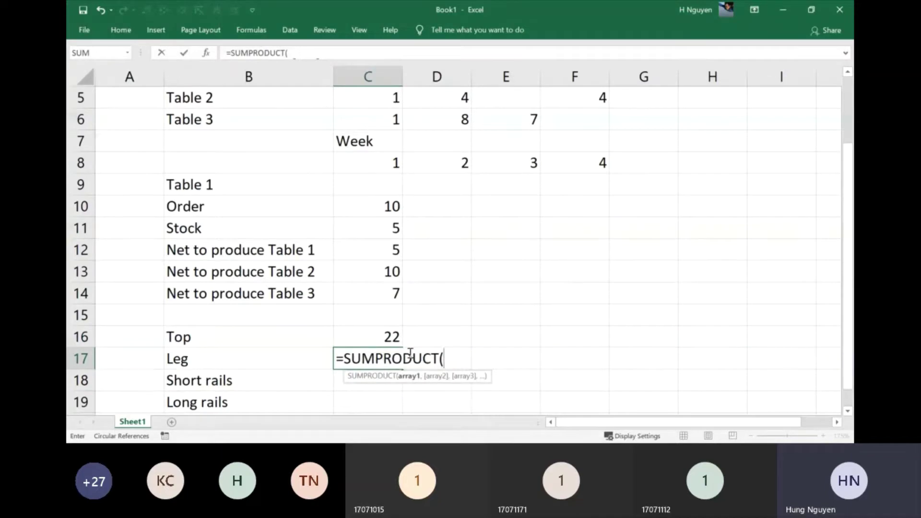
left_click(367, 248)
left_click_drag(367, 261, 370, 286)
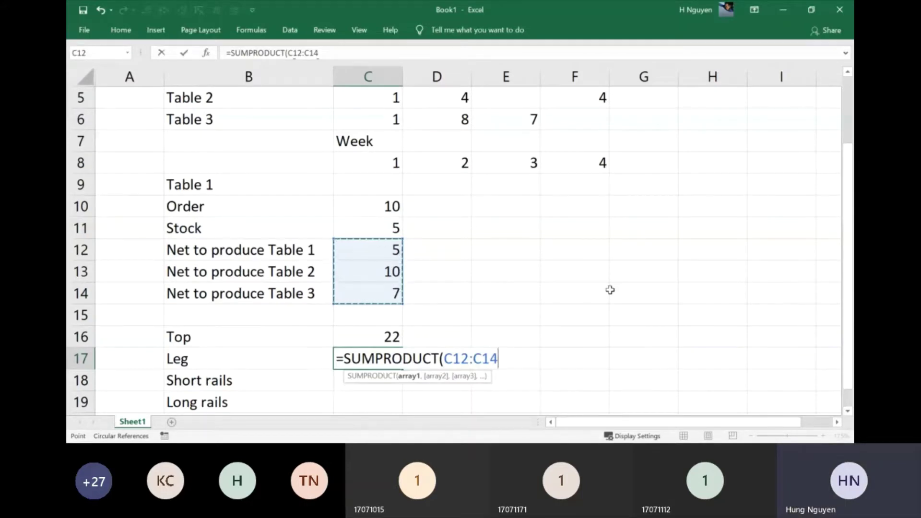
type(",")
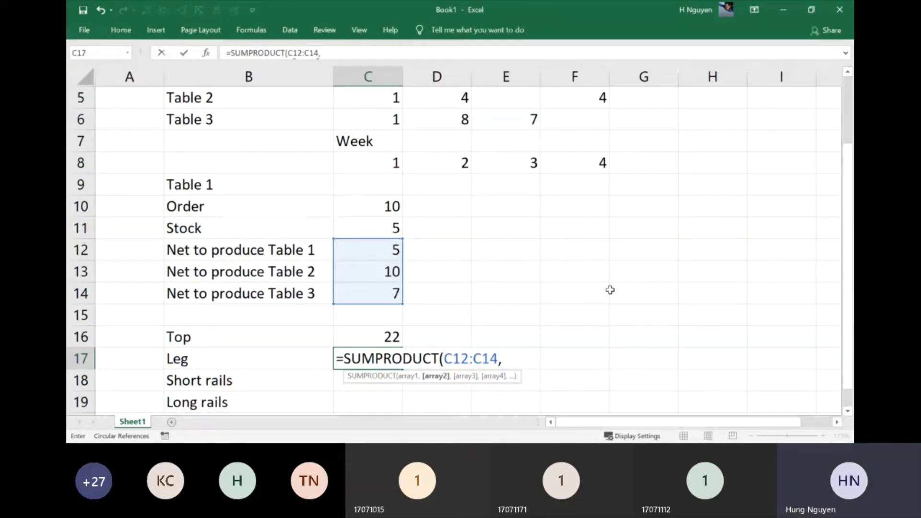
scroll(610, 290, "up", 2)
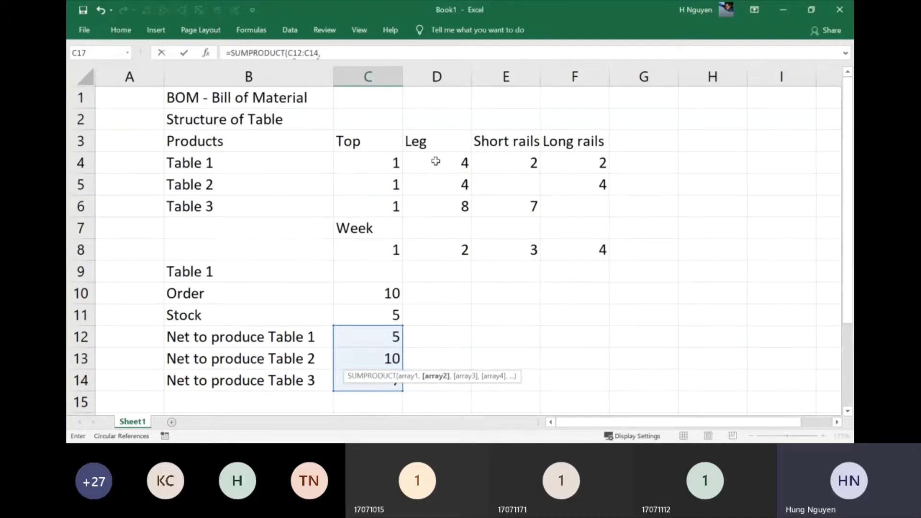
left_click_drag(436, 162, 434, 202)
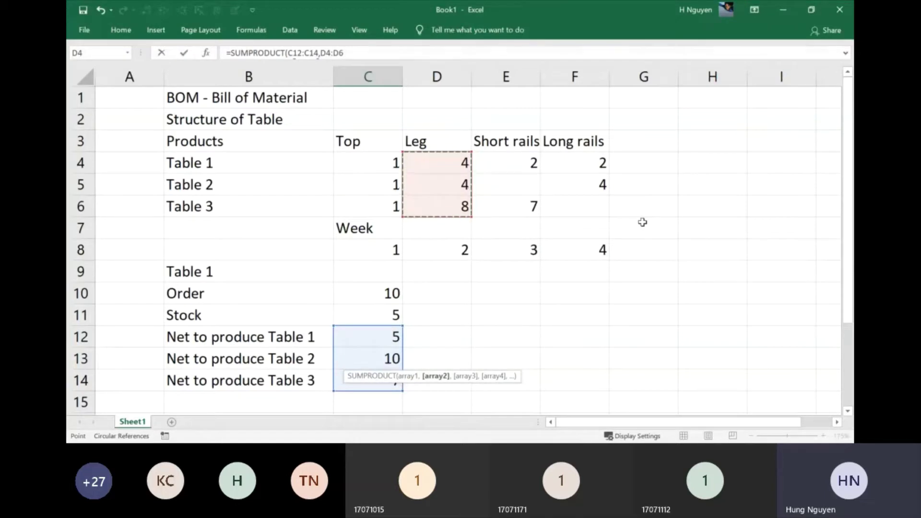
type(")")
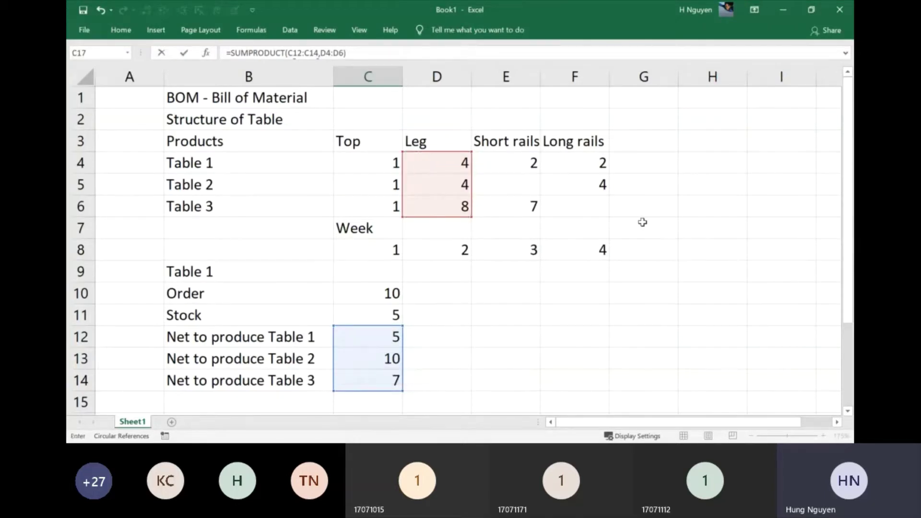
key("Return")
scroll(325, 360, "down", 1)
left_click(365, 316)
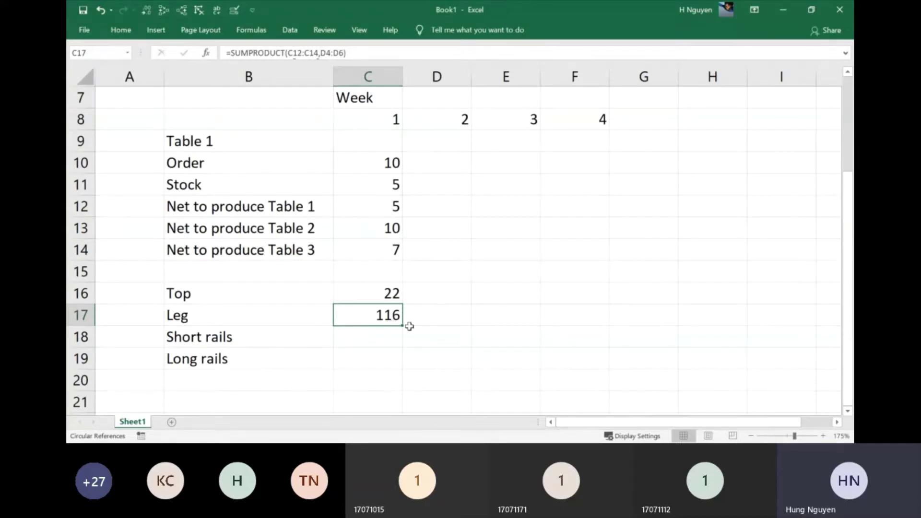
scroll(410, 327, "up", 1)
Enter 20 legs for Table 1 in D12 beside its net quantity.
scroll(410, 327, "up", 1)
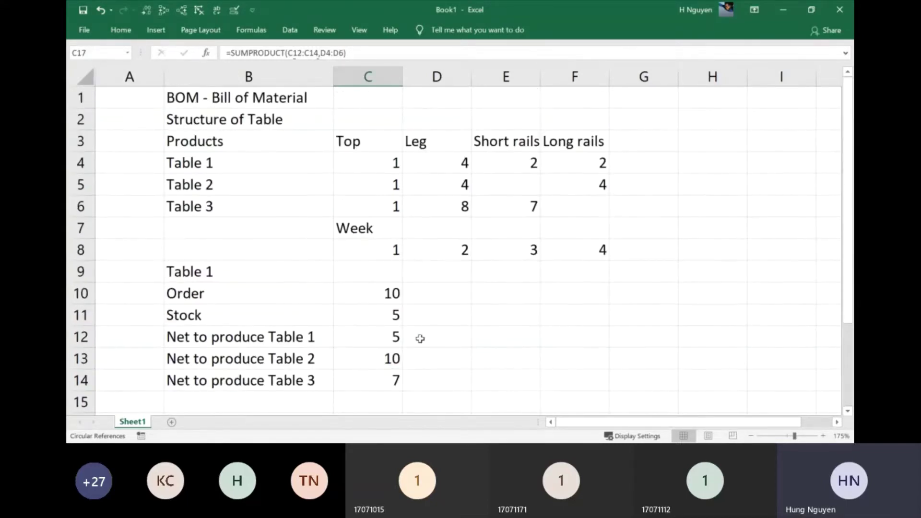
left_click(394, 337)
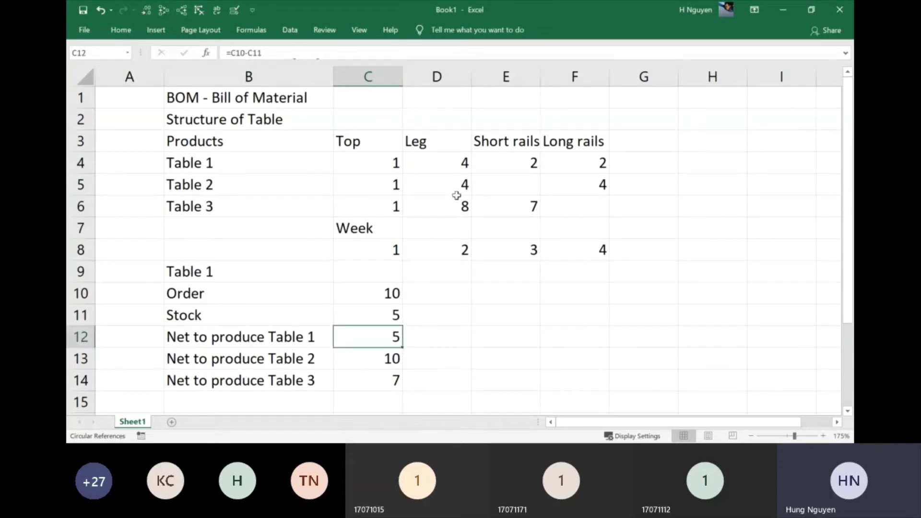
left_click(464, 167)
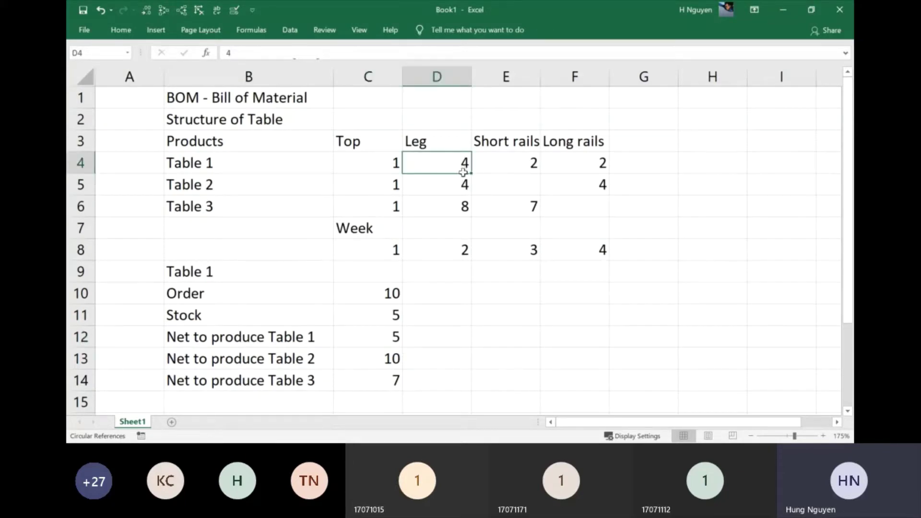
left_click(431, 335)
type("20")
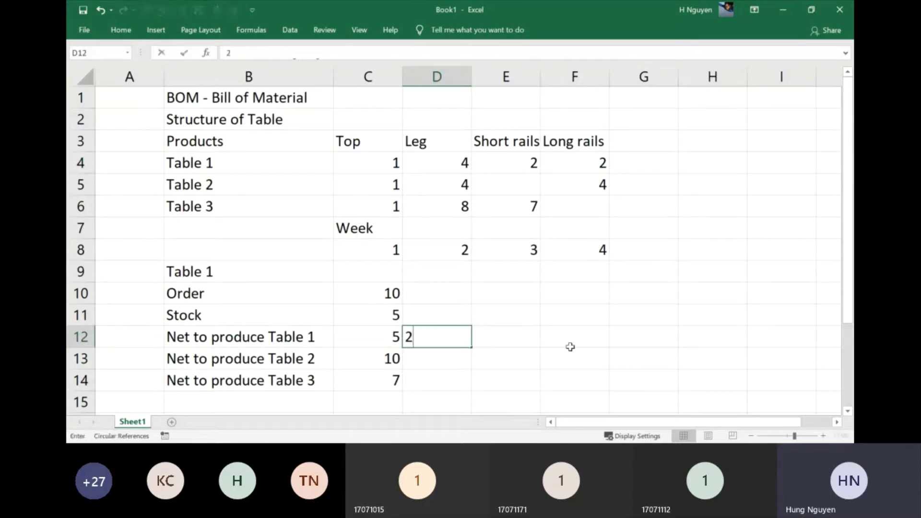
key("Return")
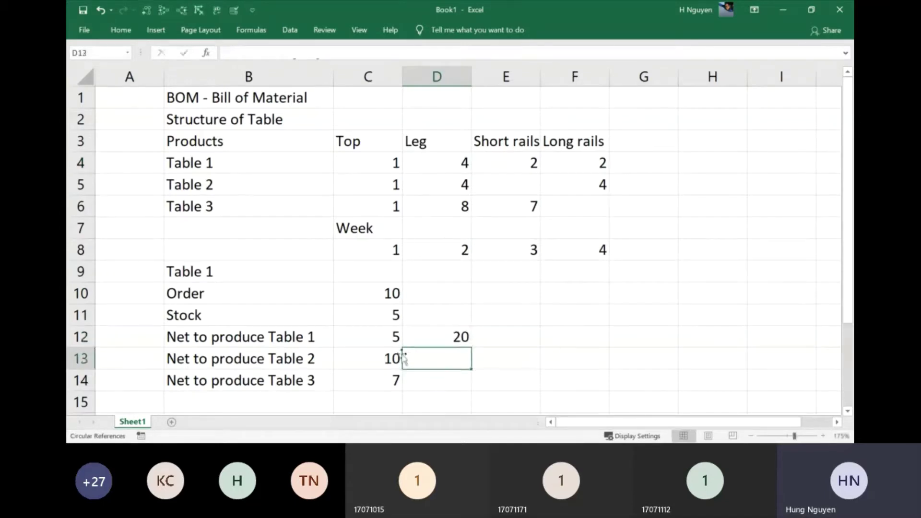
Enter 40 and 56 legs in D13:D14 and AutoSum them in D15 to 116.
left_click(362, 360)
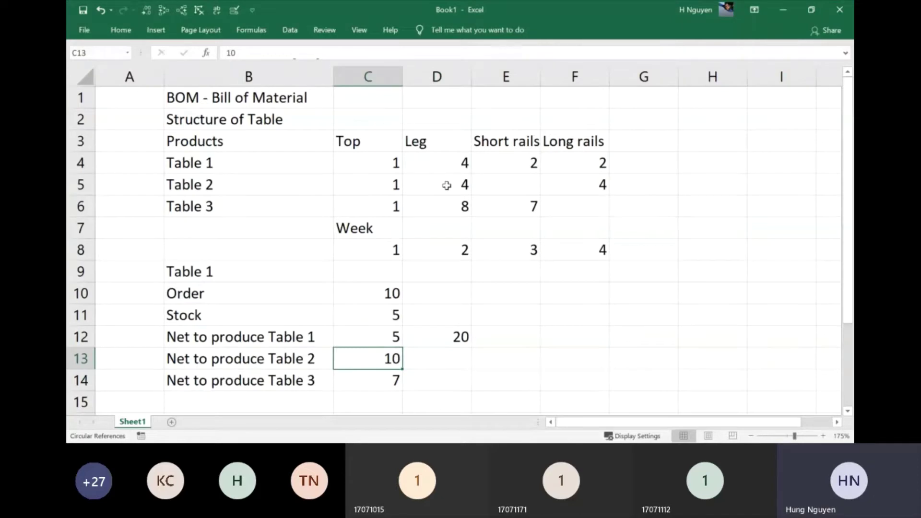
left_click(452, 357)
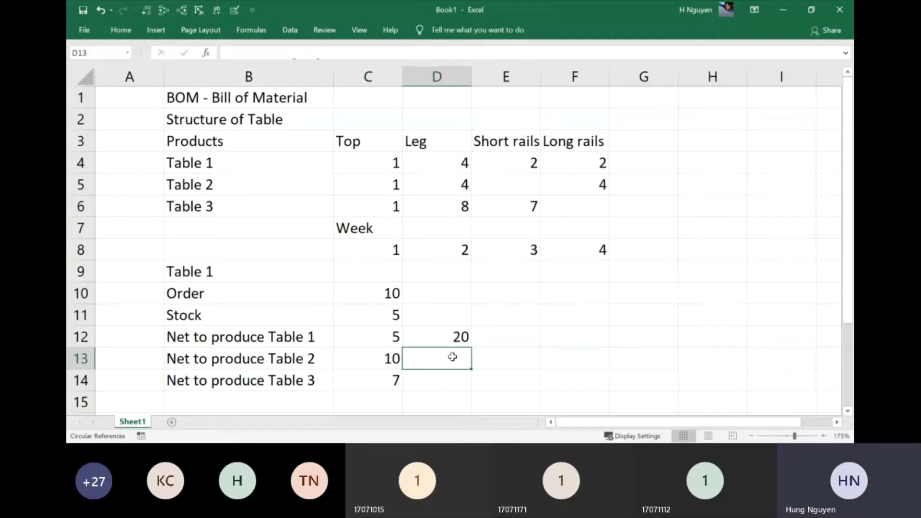
type("40")
left_click(358, 385)
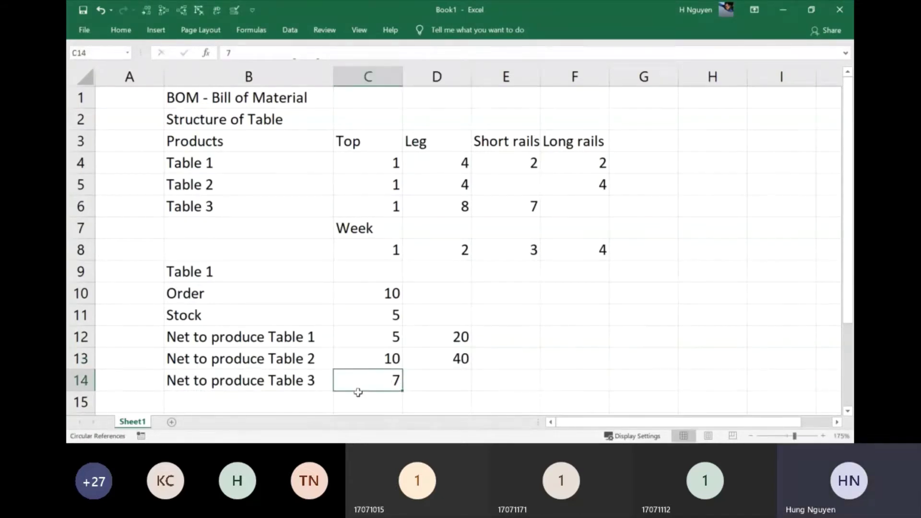
left_click(459, 206)
left_click(442, 379)
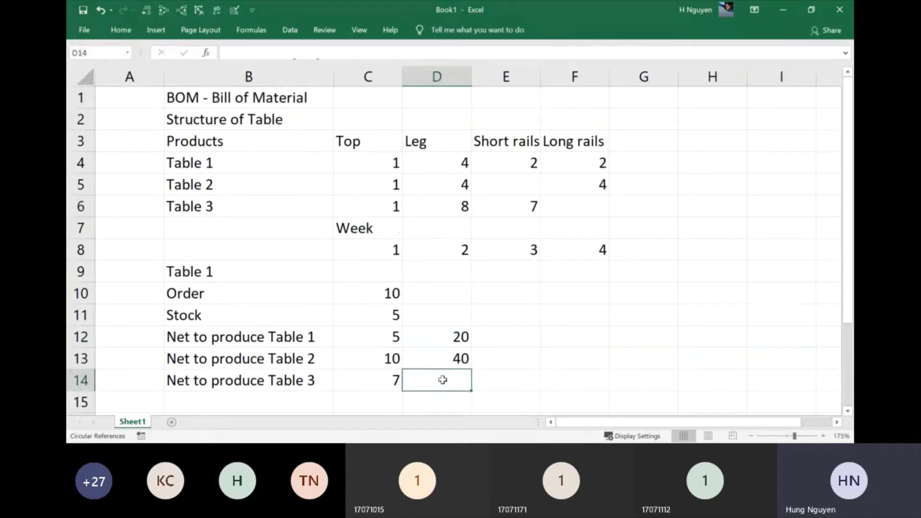
type("56")
key("Return")
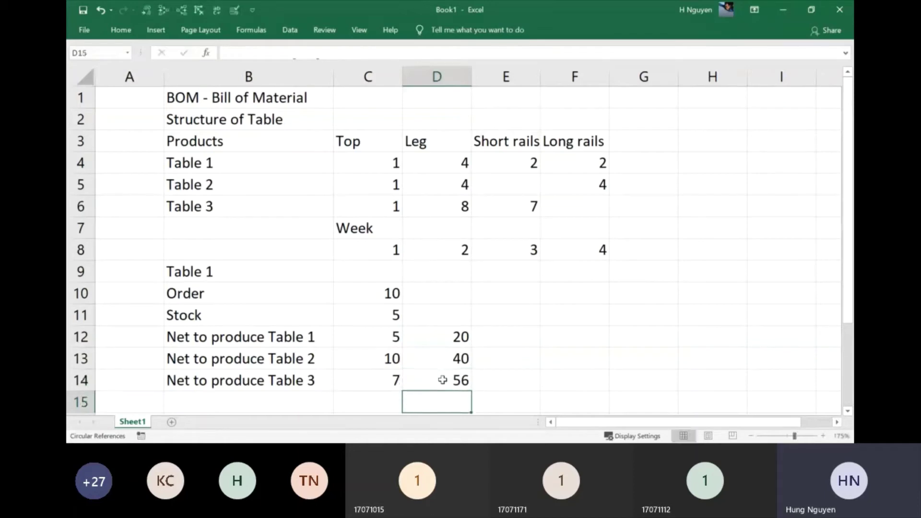
key("alt+equal")
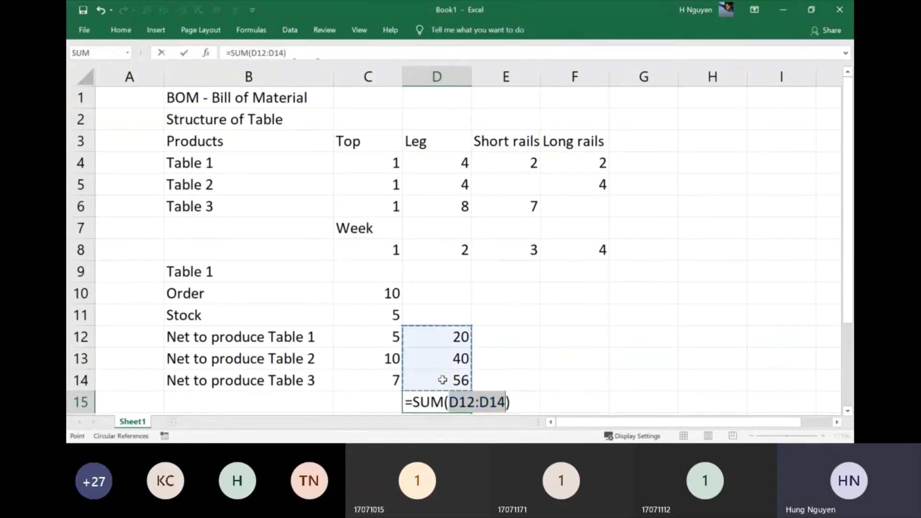
key("Return")
scroll(442, 381, "down", 2)
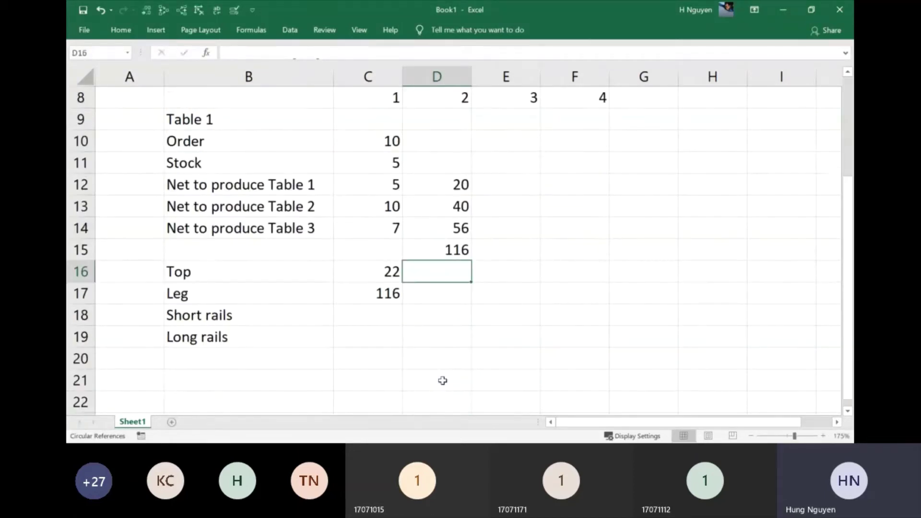
Delete the D15 check total and review the Leg formula.
left_click(454, 252)
key("Delete")
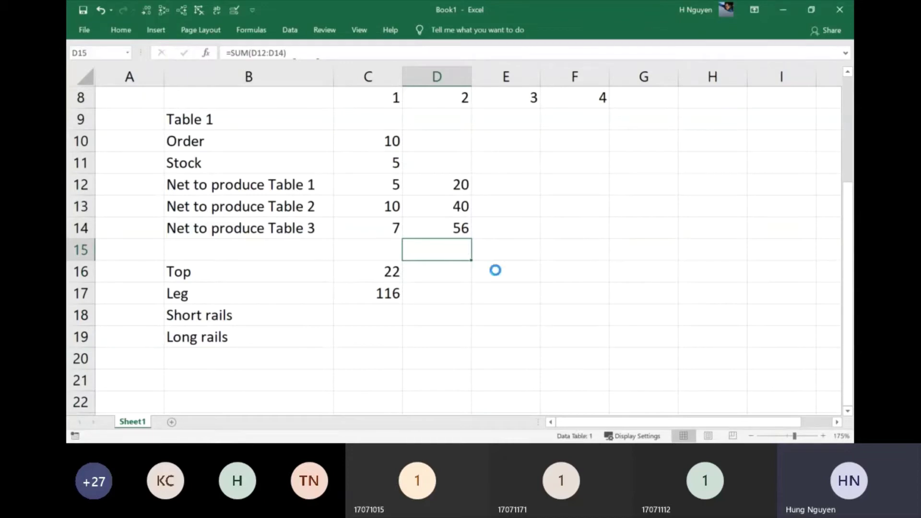
left_click(380, 294)
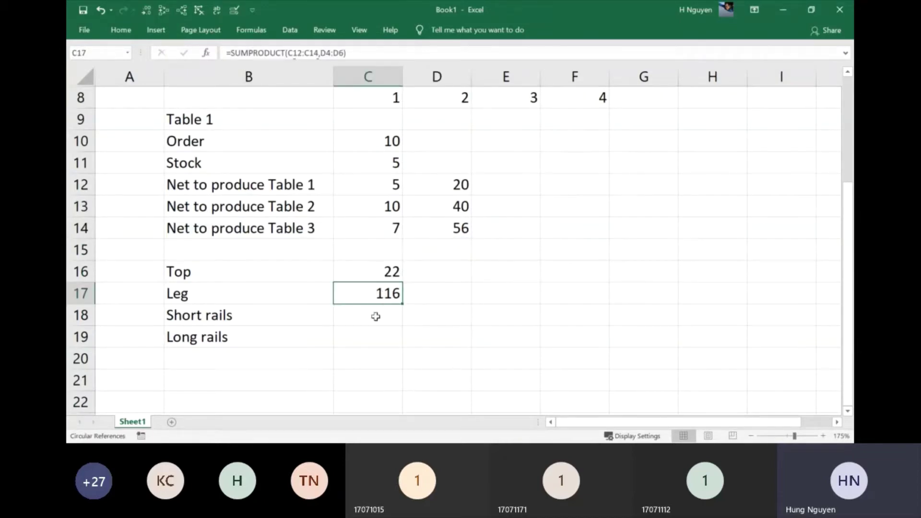
Enter =SUMPRODUCT(C12:C14,$E$4:$E$6) in C18, giving Short rails 59.
left_click(375, 317)
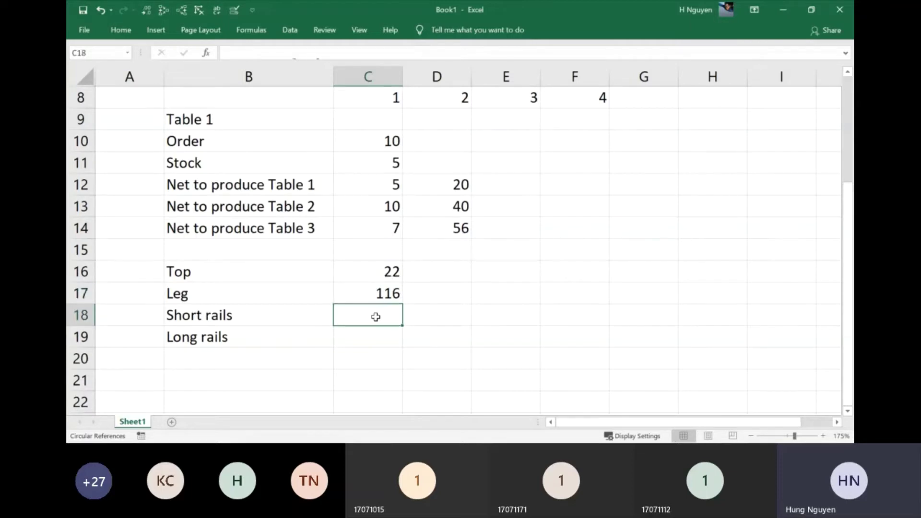
type("=")
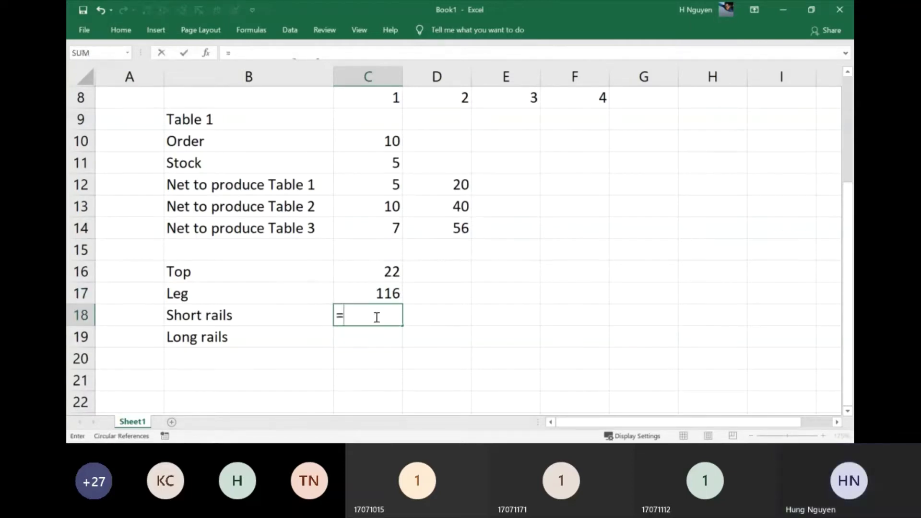
type("sump")
key("Tab")
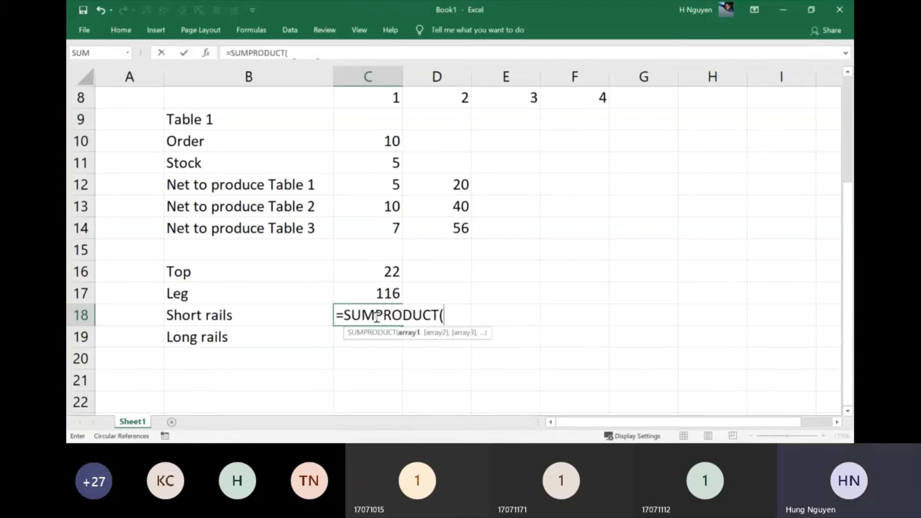
scroll(391, 310, "up", 1)
left_click_drag(379, 245, 378, 285)
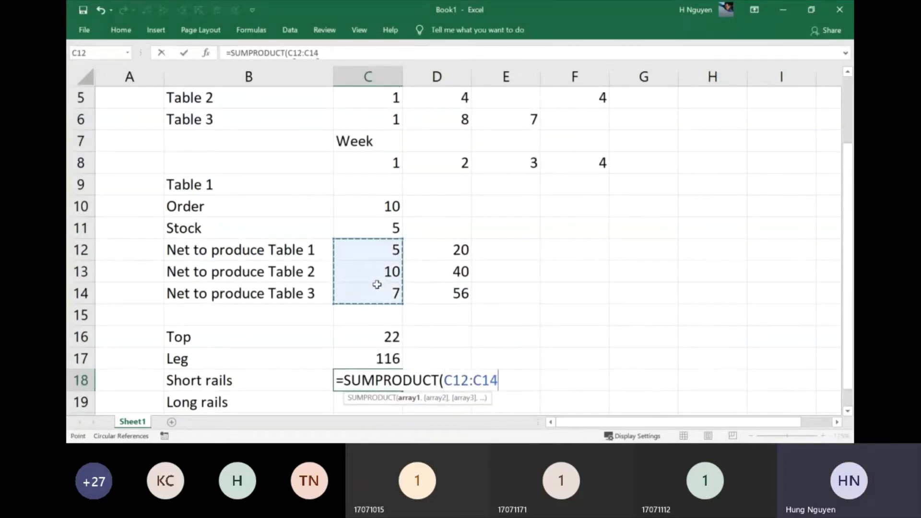
type(",")
scroll(524, 186, "up", 2)
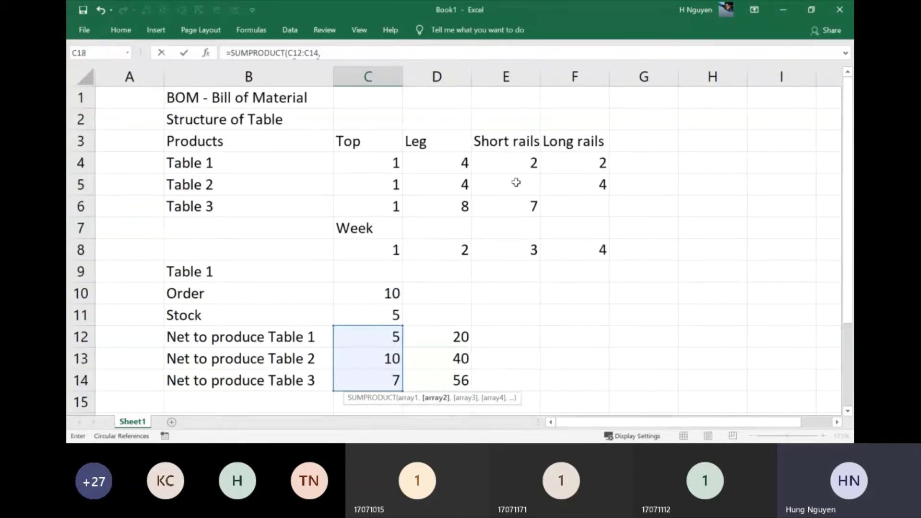
scroll(212, 354, "down", 2)
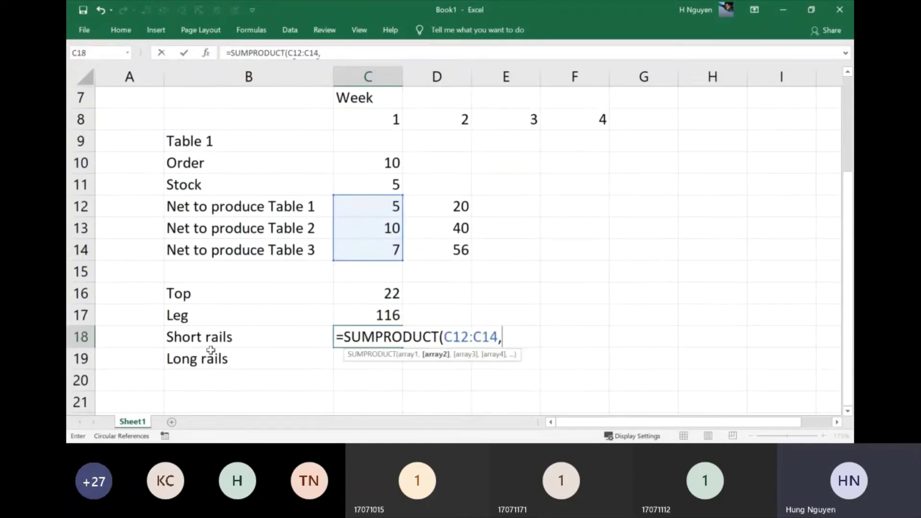
scroll(212, 348, "up", 2)
left_click_drag(518, 154, 515, 202)
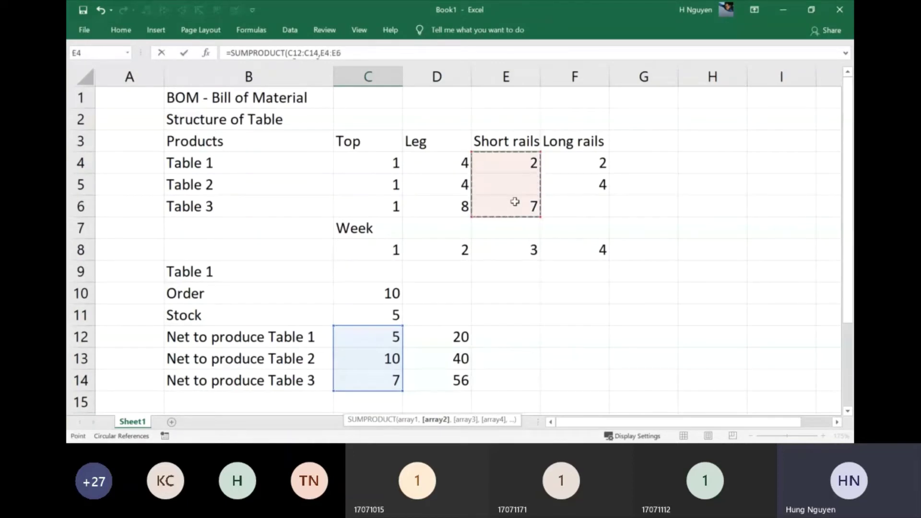
key("F4")
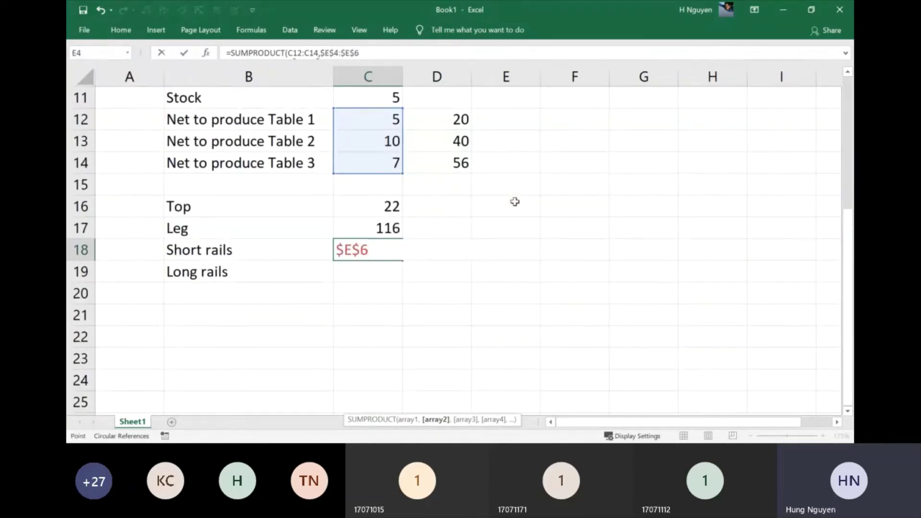
type(")")
key("Return")
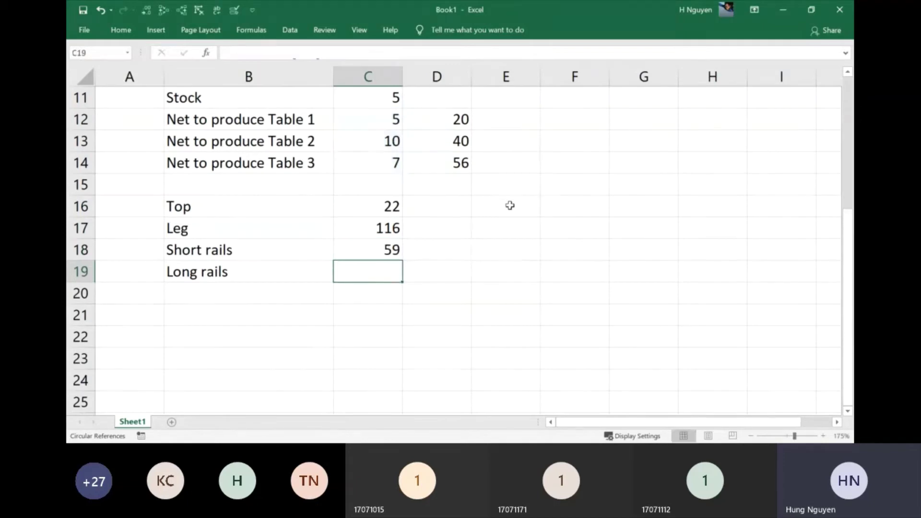
Make the D4:D6 reference in C17's Leg formula absolute ($D$4:$D$6).
left_click(359, 225)
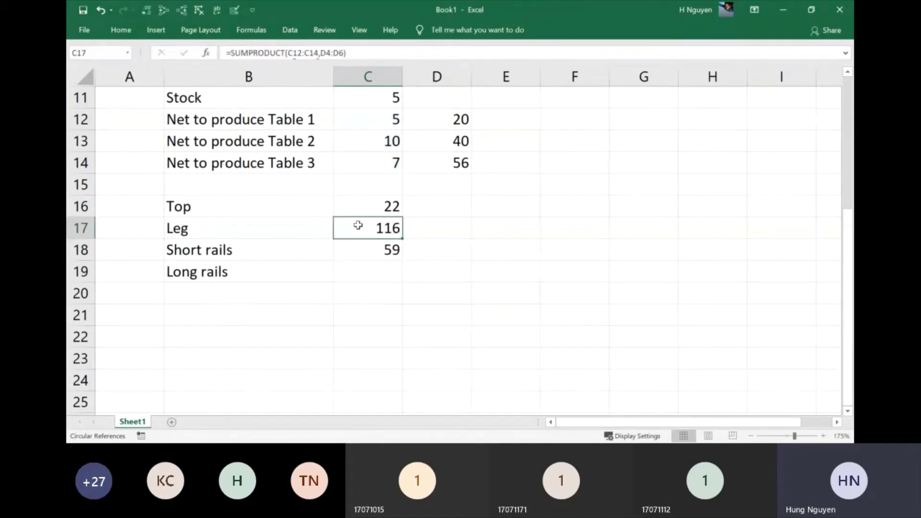
left_click(321, 53)
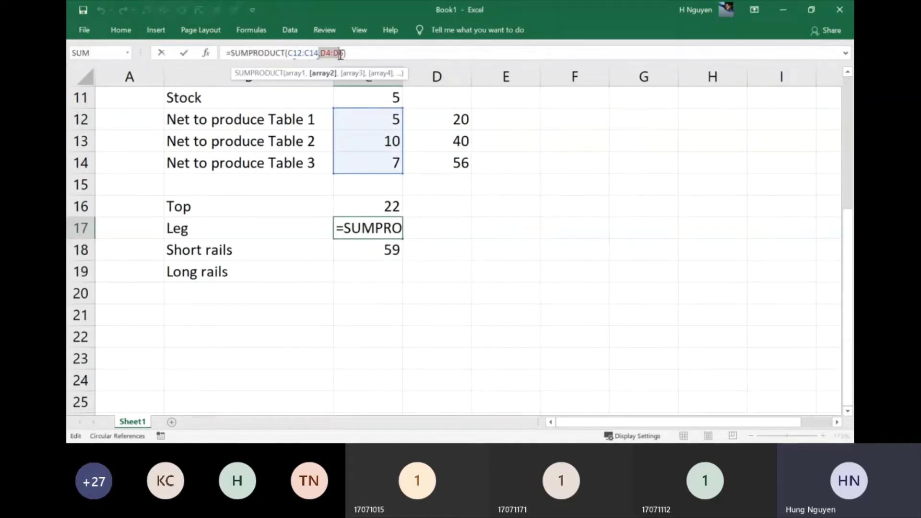
left_click_drag(322, 54, 344, 55)
key("F4")
key("Return")
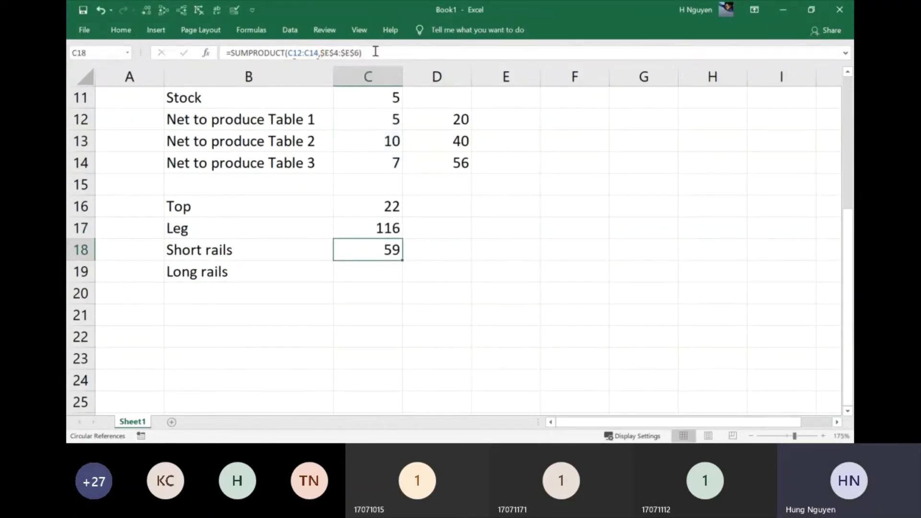
scroll(371, 179, "up", 1)
left_click(365, 334)
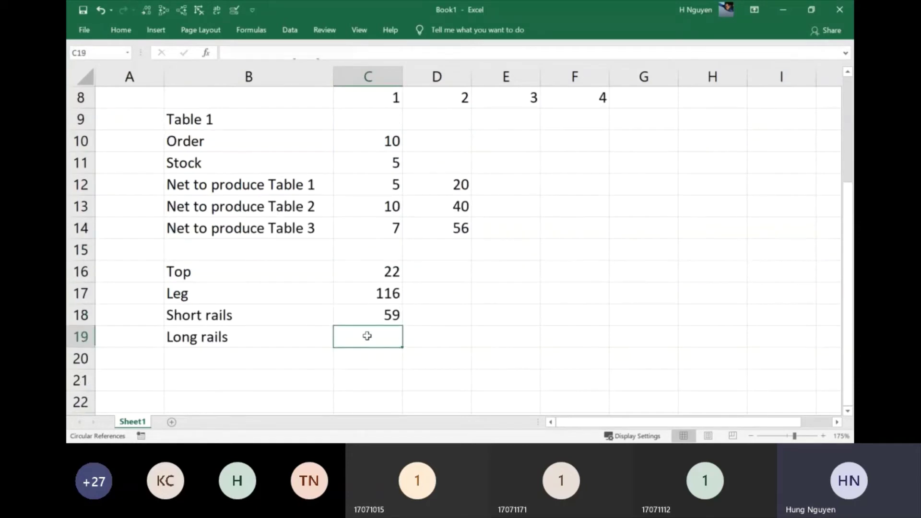
Enter =SUMPRODUCT(C12:C14,$F$4:$F$6) in C19, giving Long rails 50.
type("=")
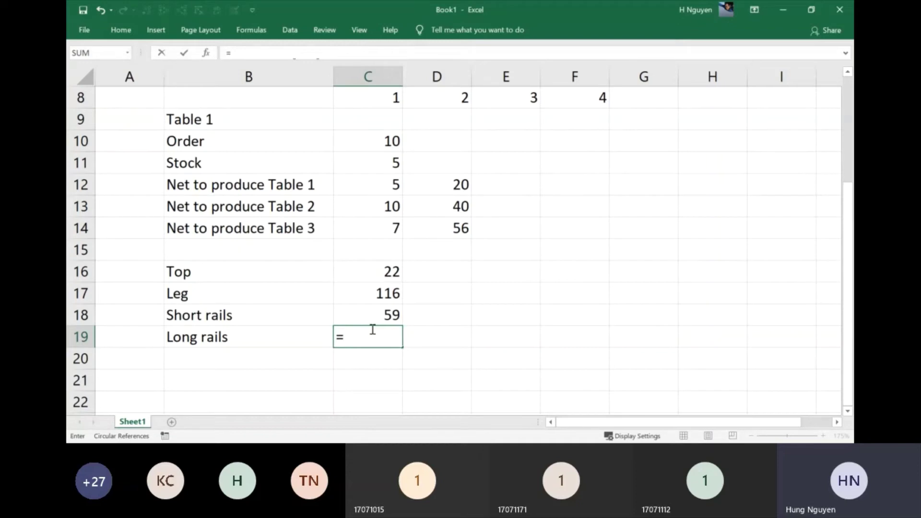
type("sump")
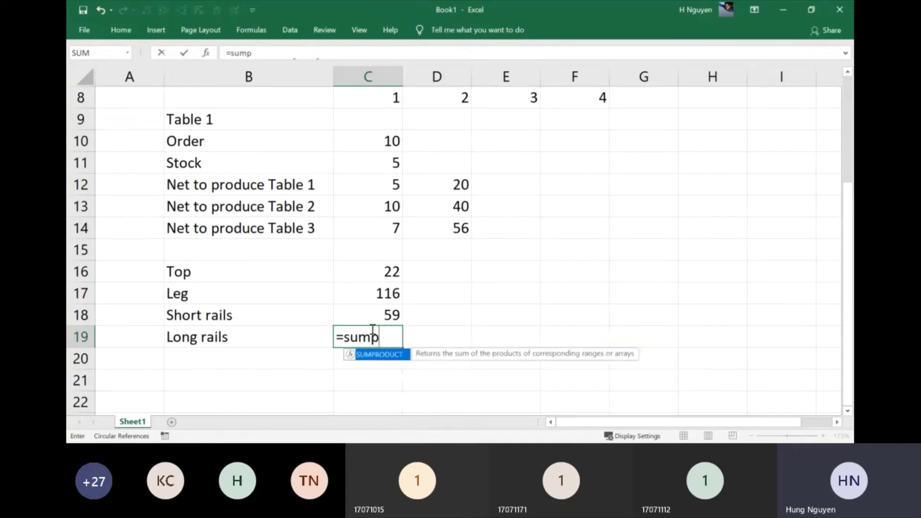
key("Tab")
left_click_drag(364, 185, 363, 222)
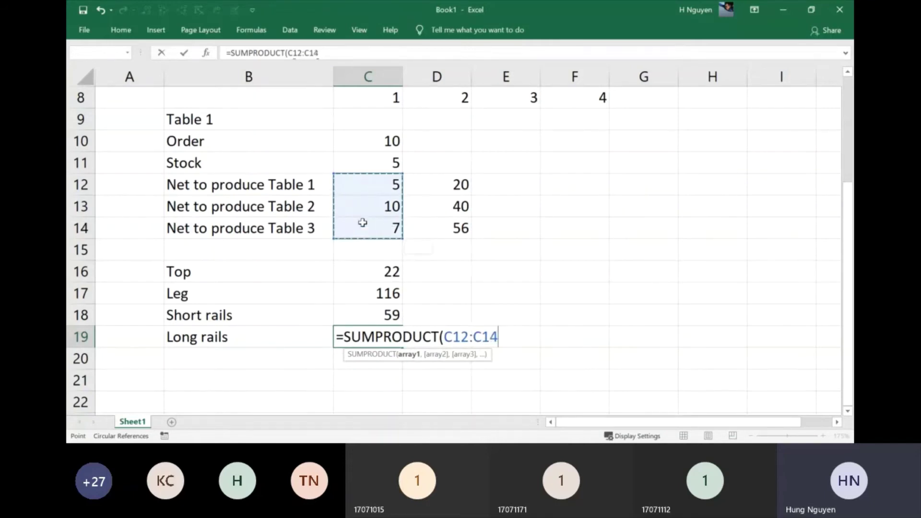
type(",")
scroll(565, 210, "up", 3)
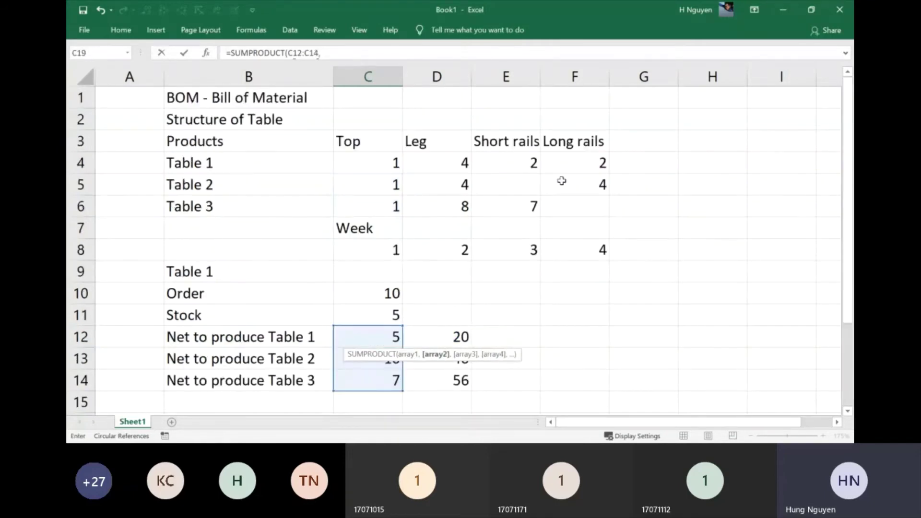
left_click_drag(562, 159, 558, 207)
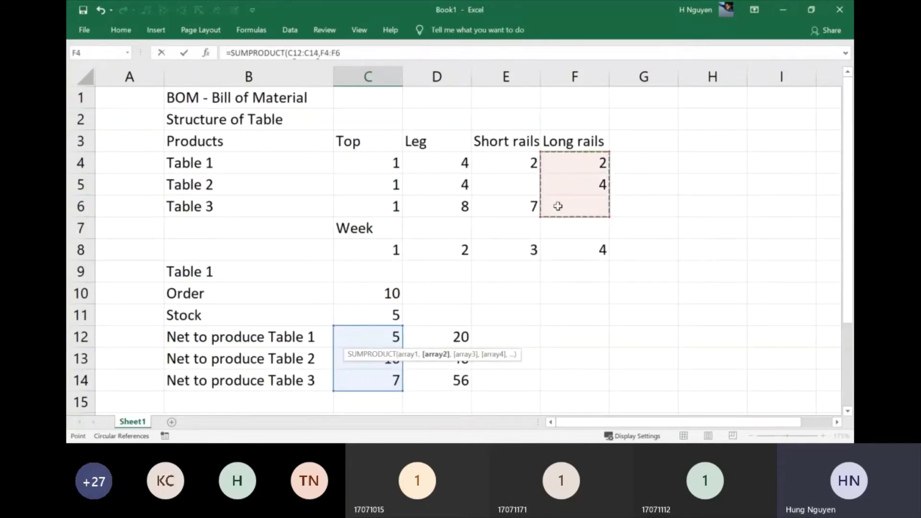
key("F4")
type(")")
key("Return")
scroll(524, 207, "up", 2)
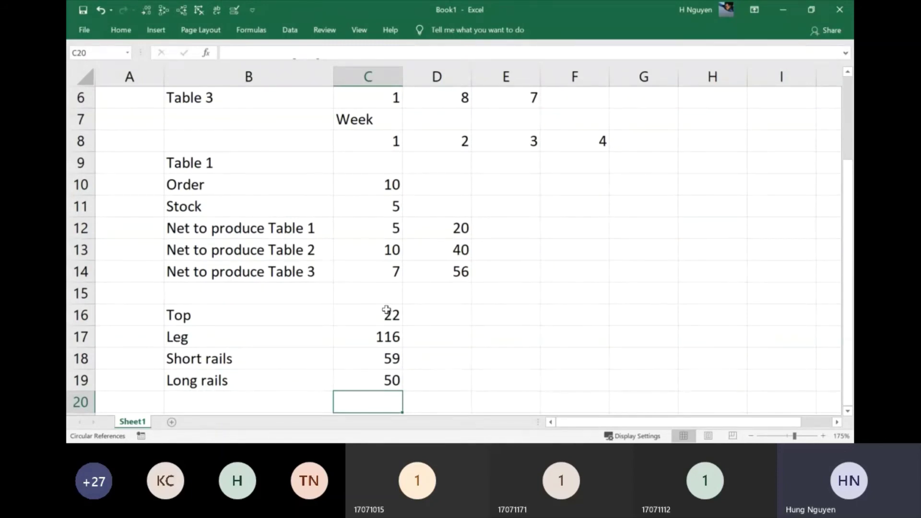
scroll(386, 309, "up", 1)
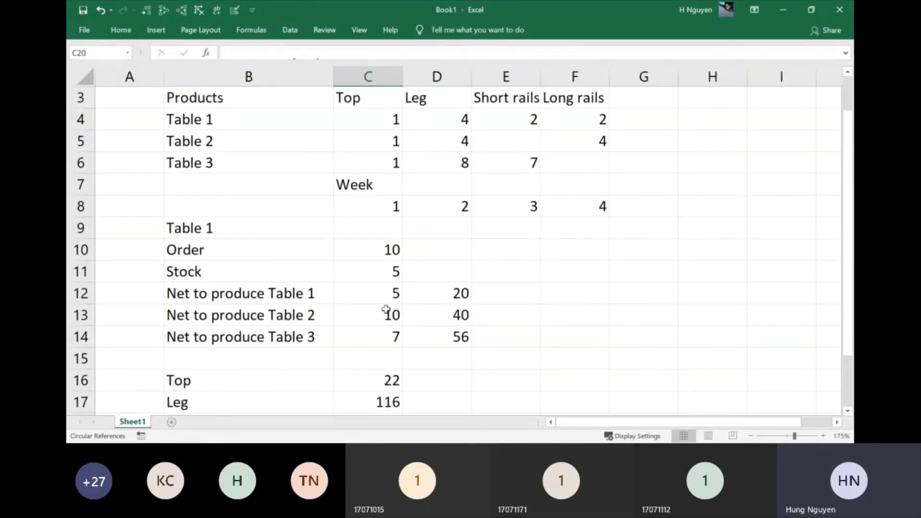
scroll(386, 310, "down", 2)
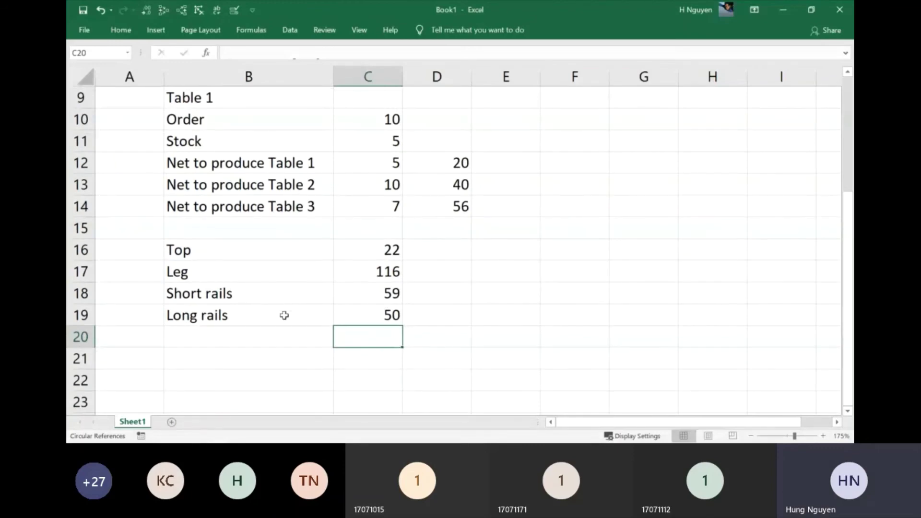
scroll(388, 309, "up", 2)
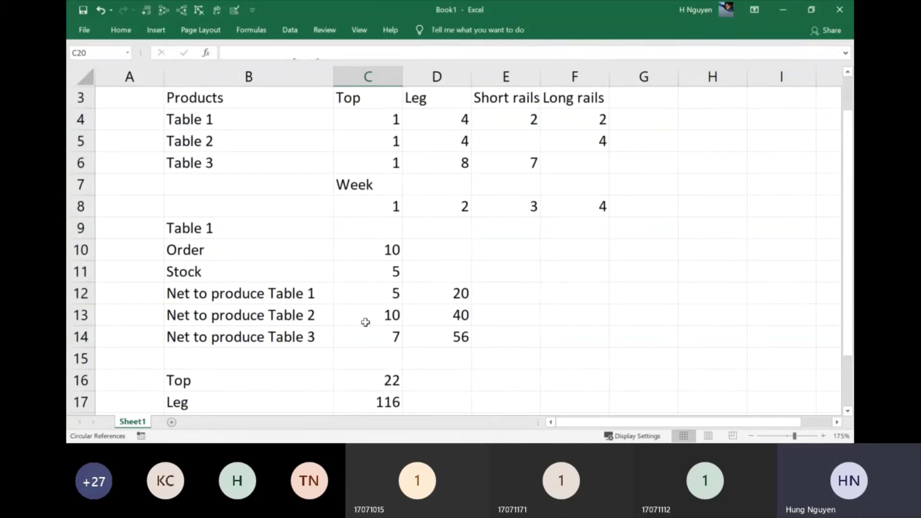
scroll(366, 323, "down", 2)
left_click_drag(180, 250, 374, 315)
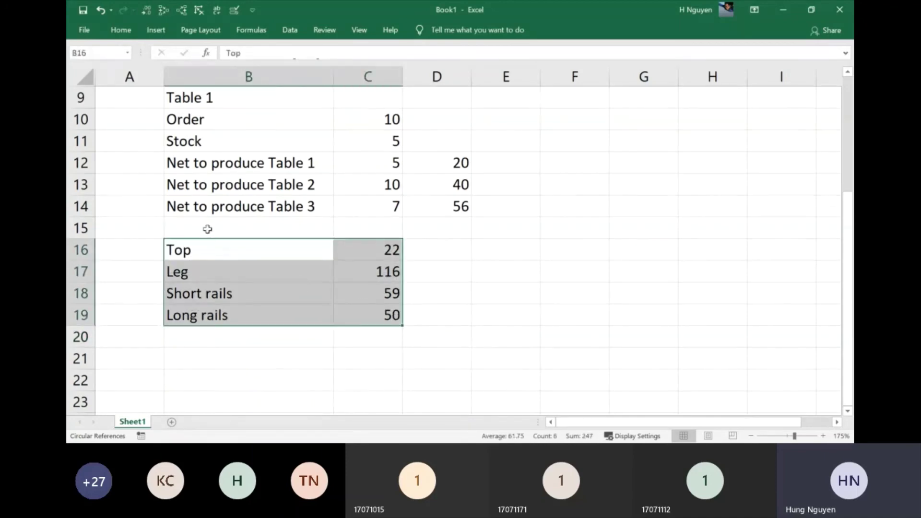
Type 'Req' in B15, dismiss the circular-reference warning, and retype it as 'REQUIRE'.
left_click(207, 229)
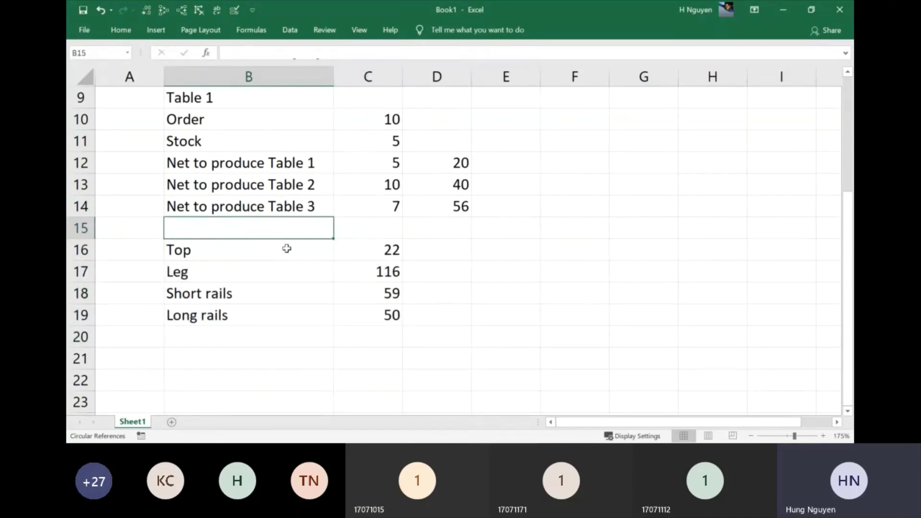
type("Req")
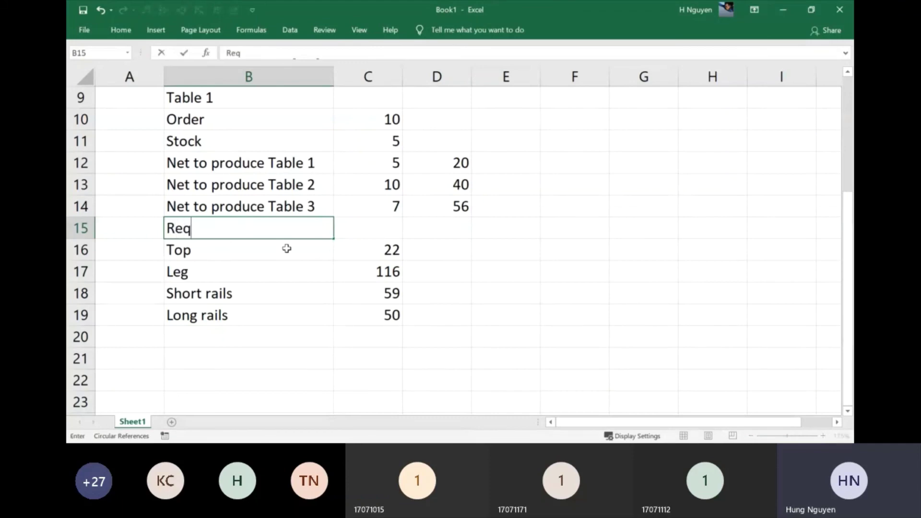
key("Tab")
key("Return")
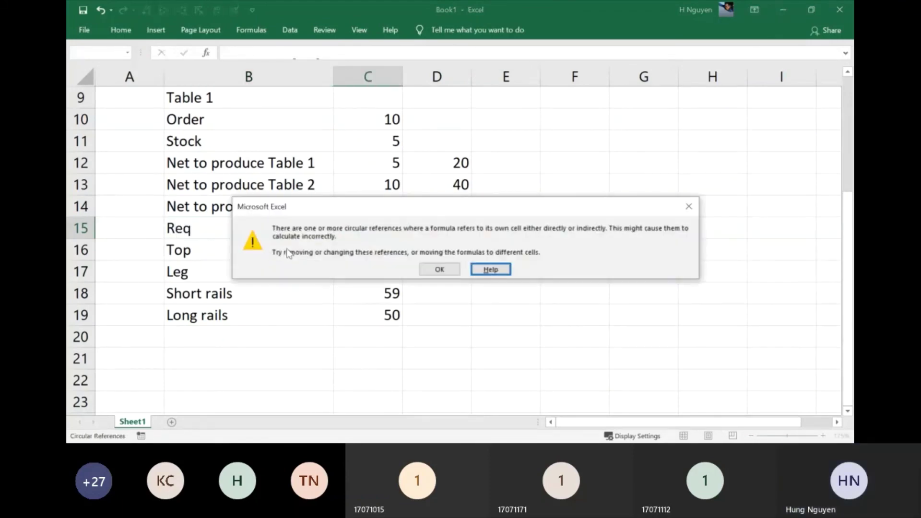
key("Escape")
key("Left")
key("Right")
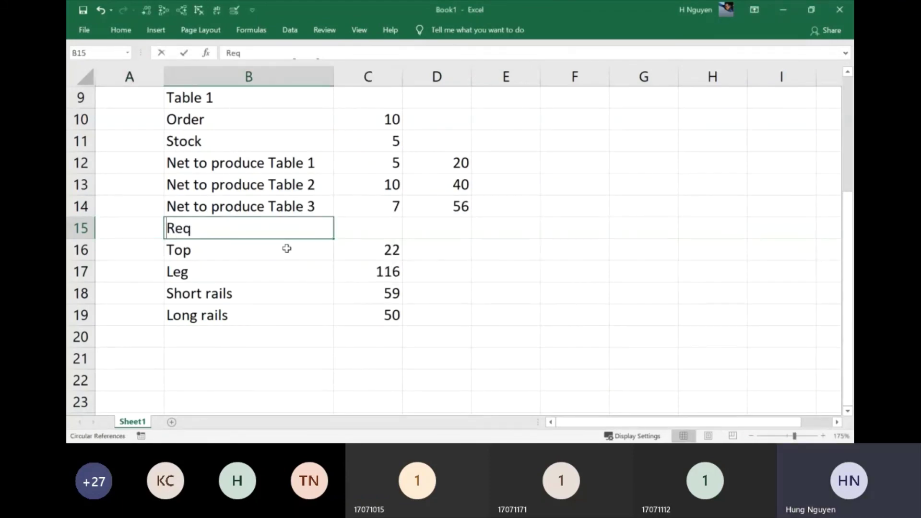
type("REQUIRE")
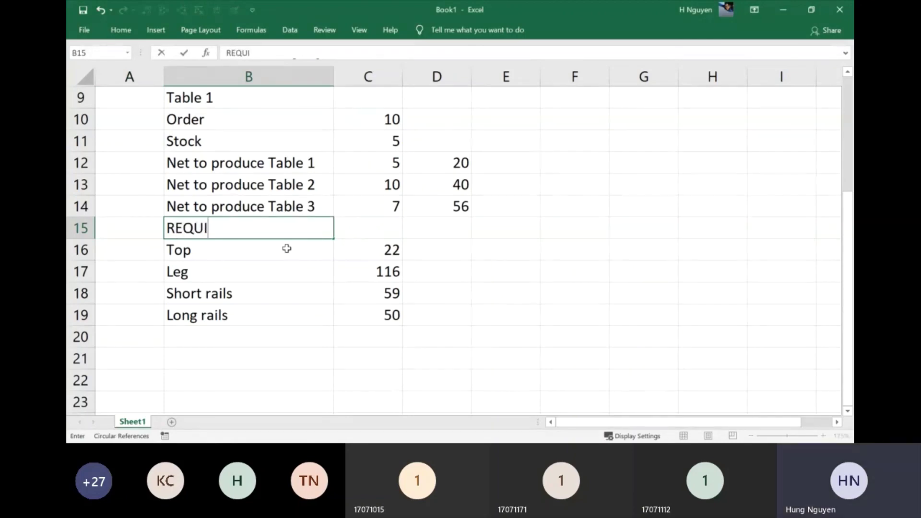